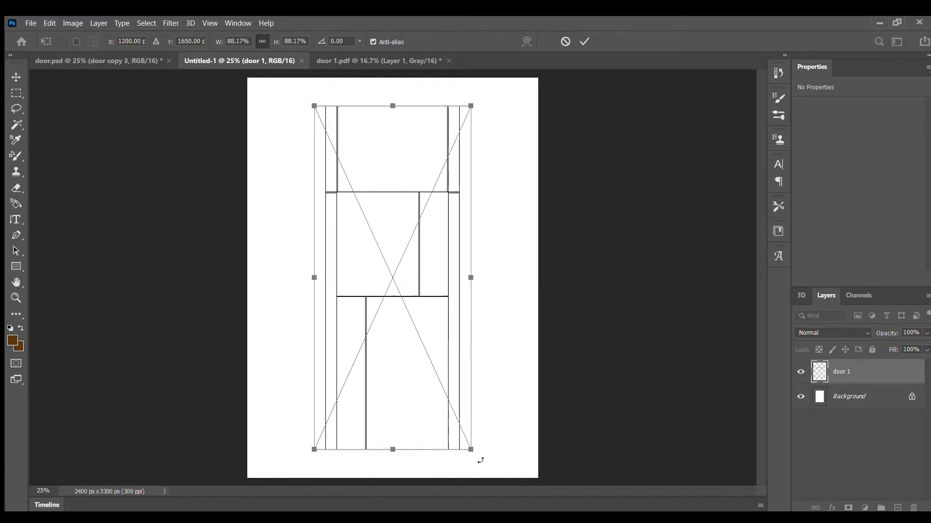
Apply the placement of the door 1 drawing and duplicate its layer twice.
key(Return)
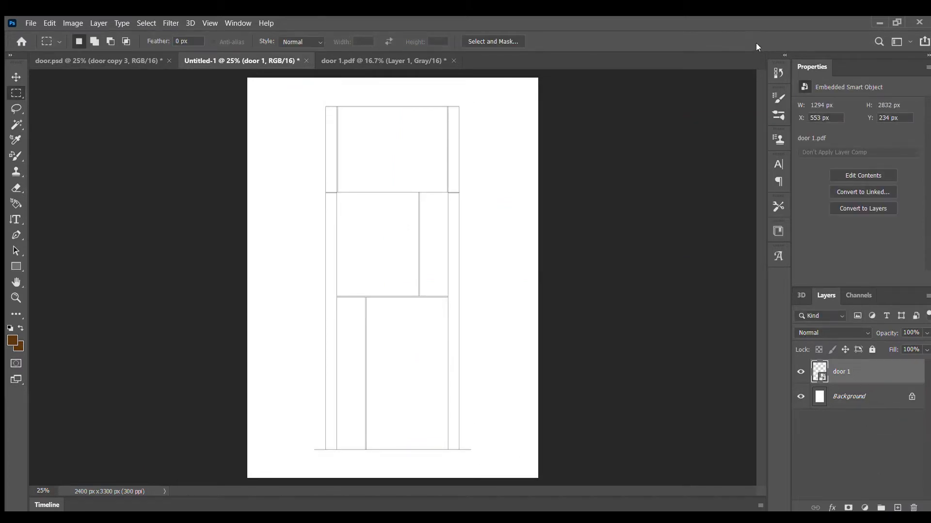
key(ctrl+s)
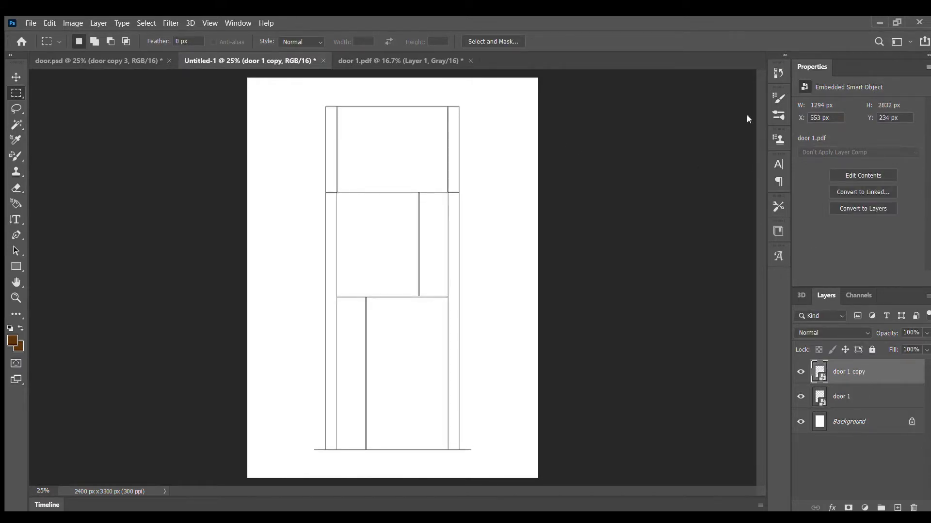
key(ctrl+j)
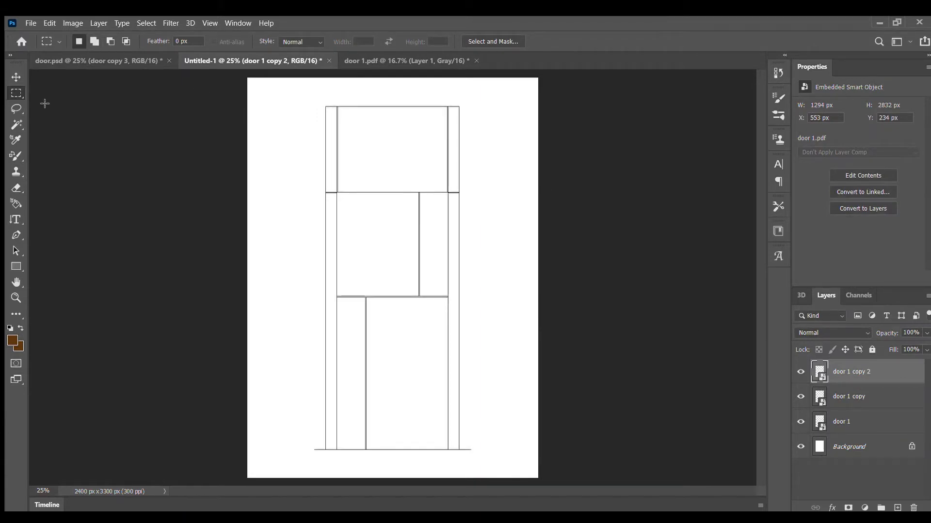
Select the upper and lower parts of both narrow vertical frame strips on the door 1 copy 2 layer with the Magic Wand.
click(16, 123)
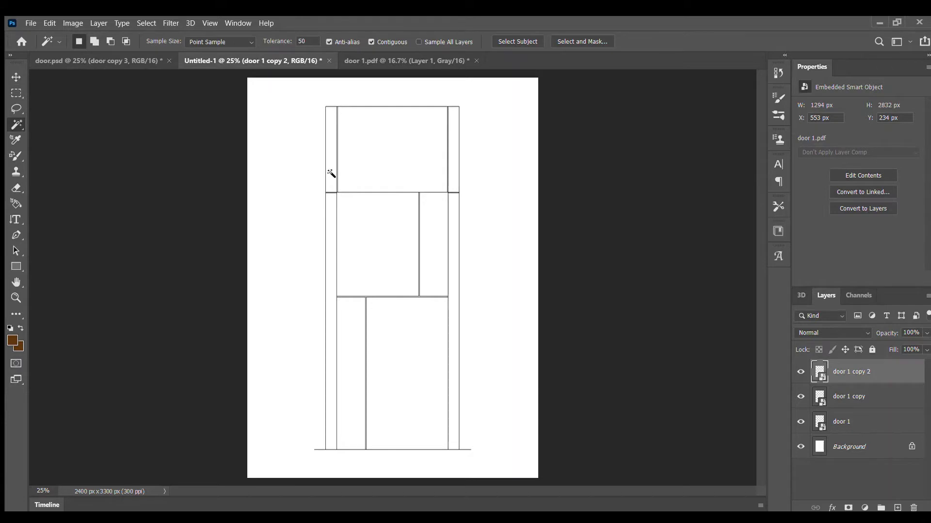
click(332, 190)
shift+click(332, 213)
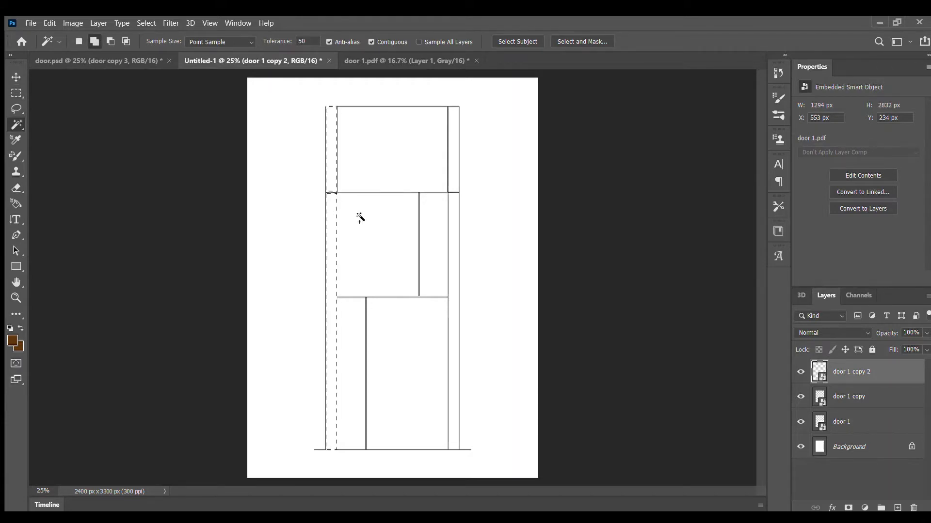
shift+click(455, 216)
shift+click(458, 174)
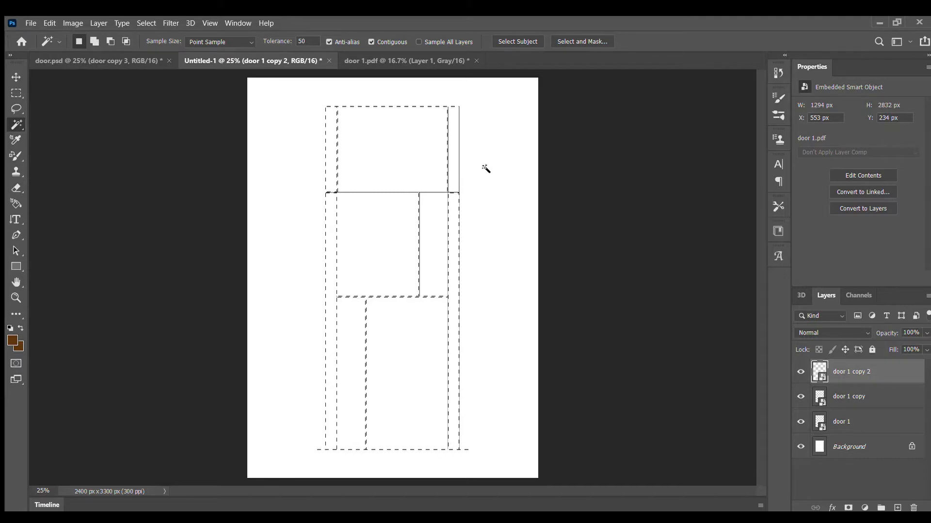
key(ctrl+z)
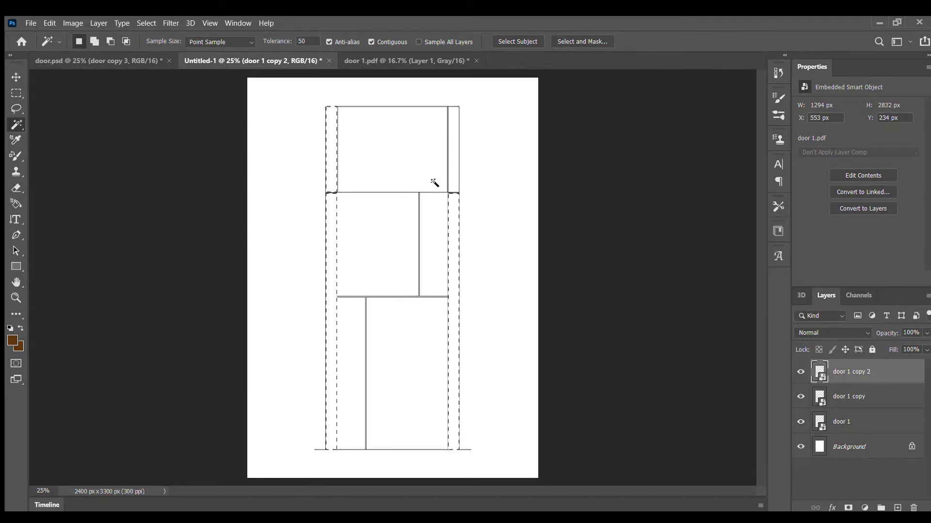
shift+click(456, 170)
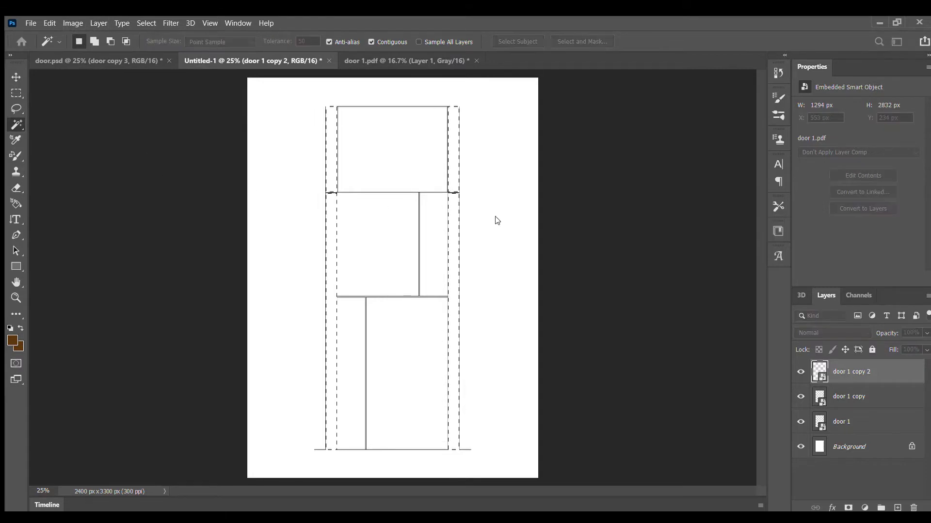
Fill the selected frame strips with a wood pattern layer rotated 90 degrees, and make door 1 copy 2 the active layer.
click(562, 157)
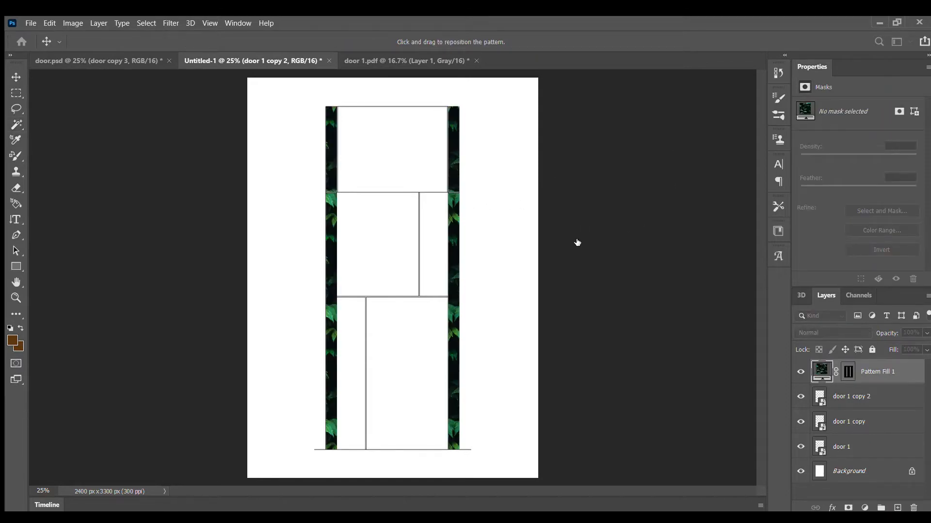
click(602, 237)
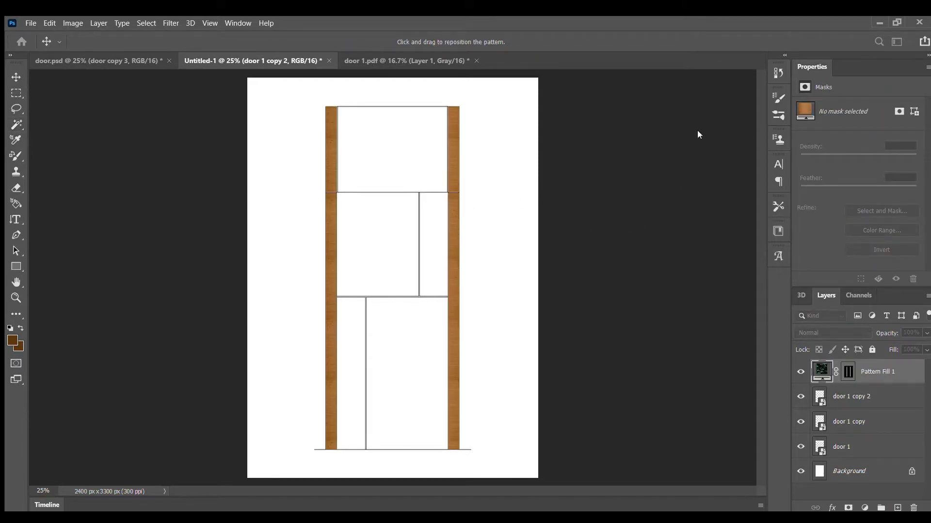
text(90)
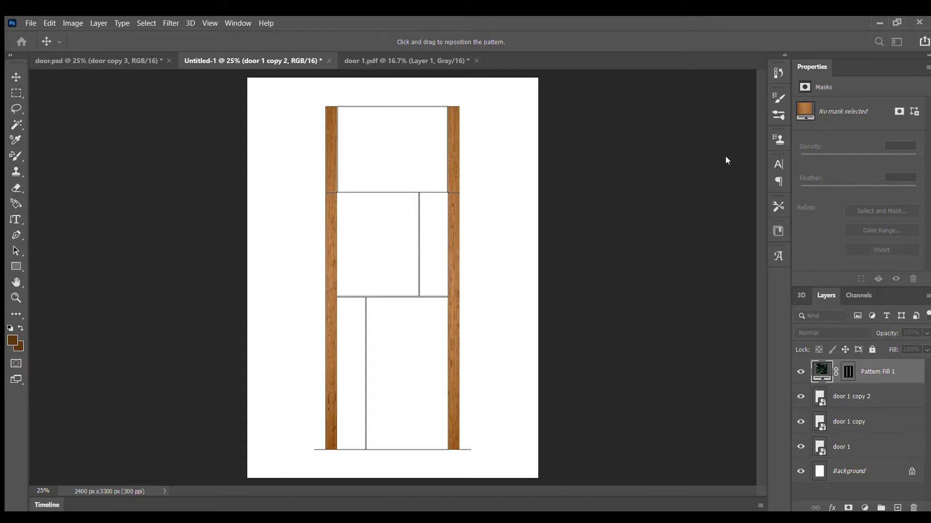
key(Return)
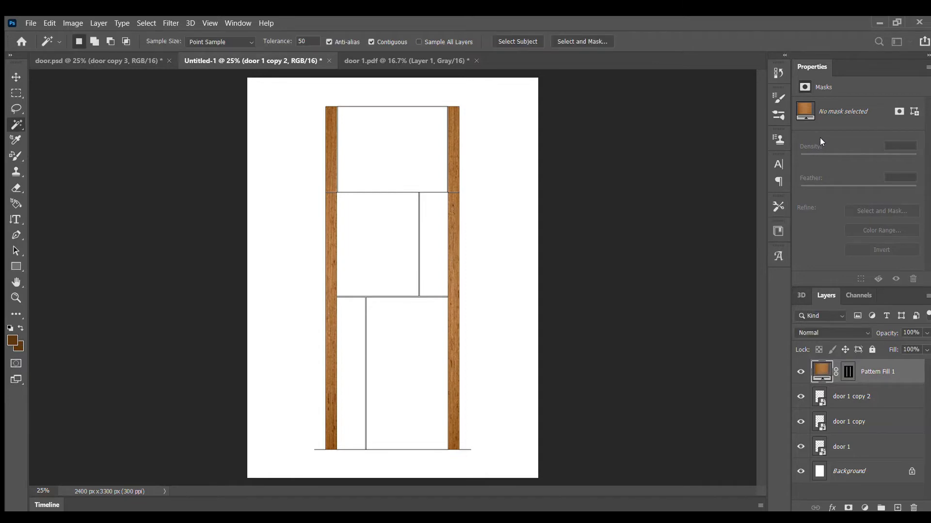
click(838, 406)
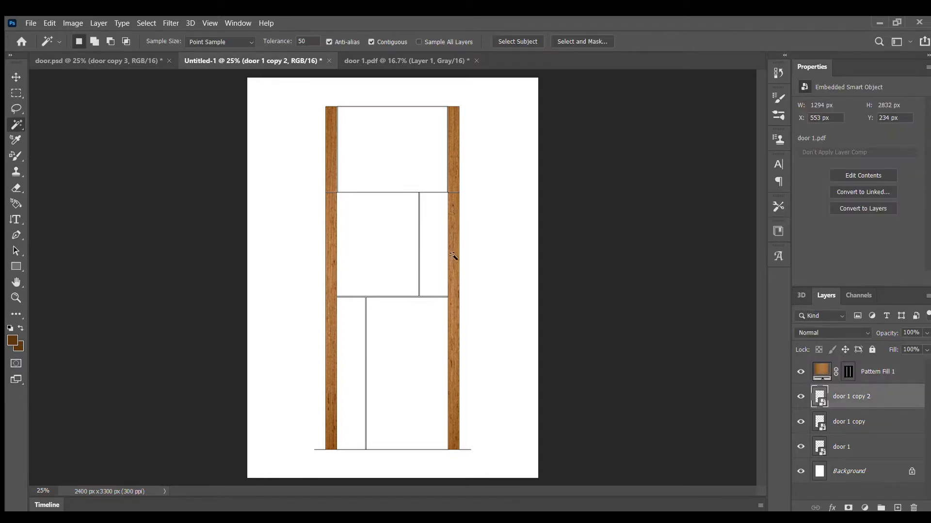
click(392, 172)
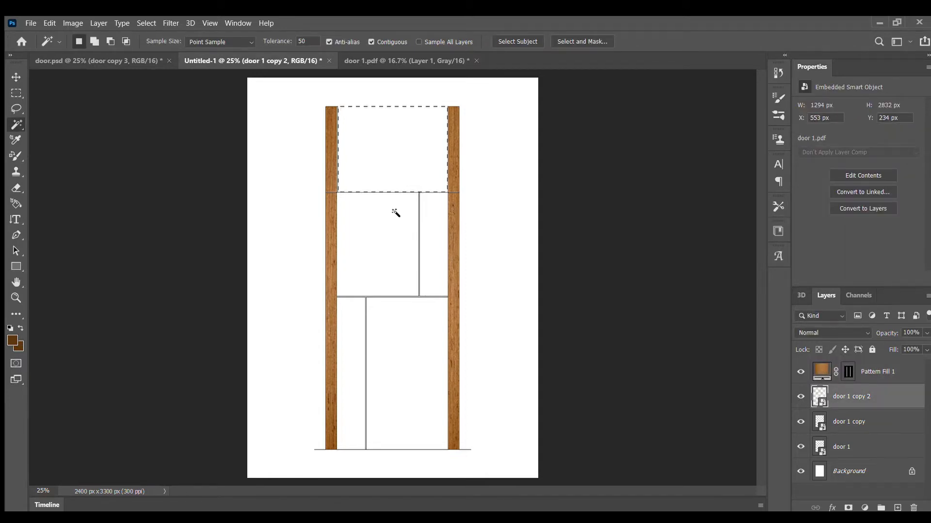
key(shift)
shift+click(392, 228)
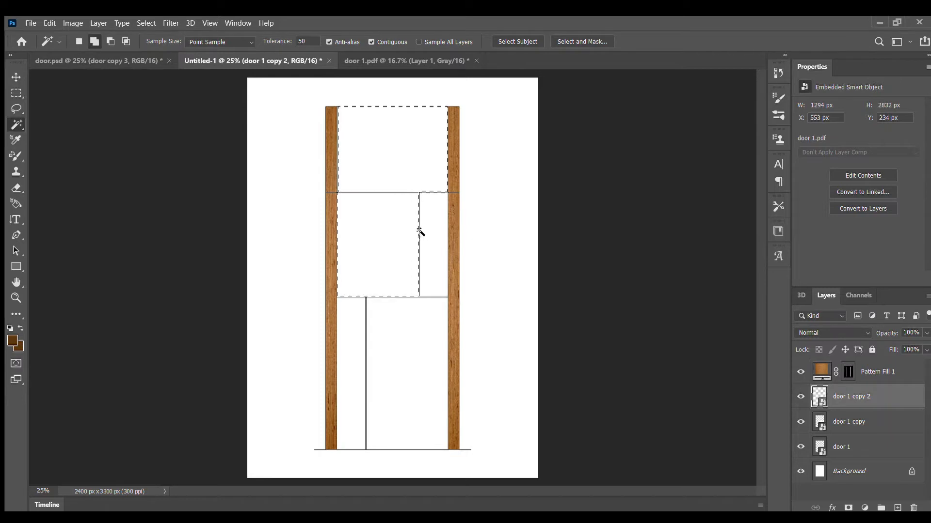
click(378, 173)
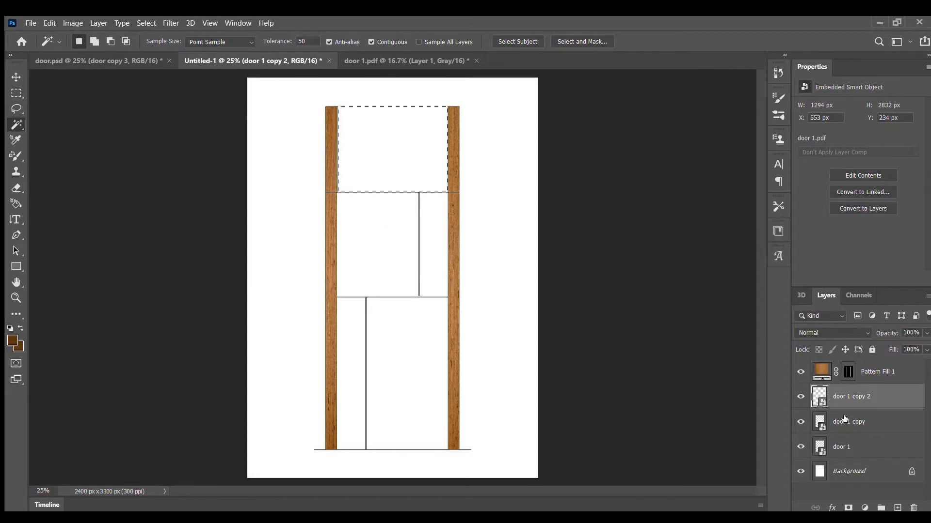
key(shift)
shift+click(390, 244)
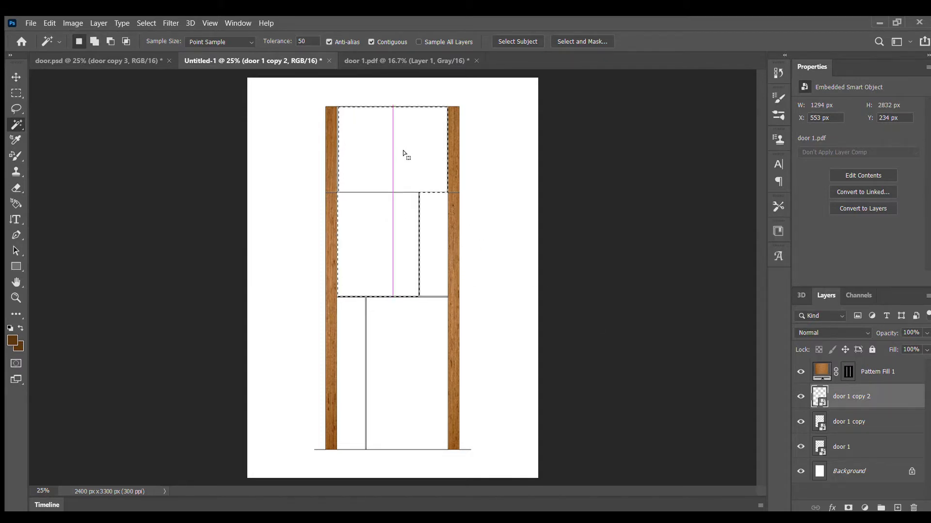
Select the two middle and two lower door panels together with the Magic Wand.
click(429, 213)
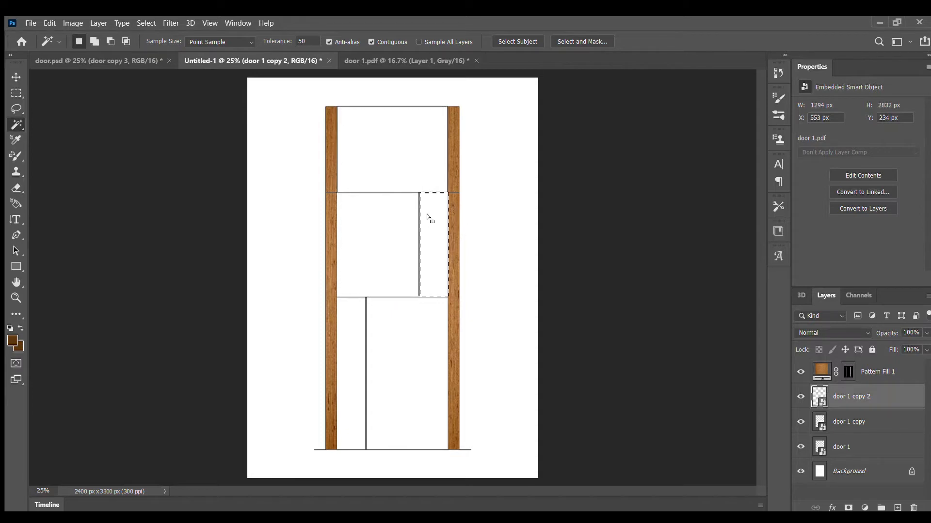
shift+click(388, 261)
shift+click(417, 325)
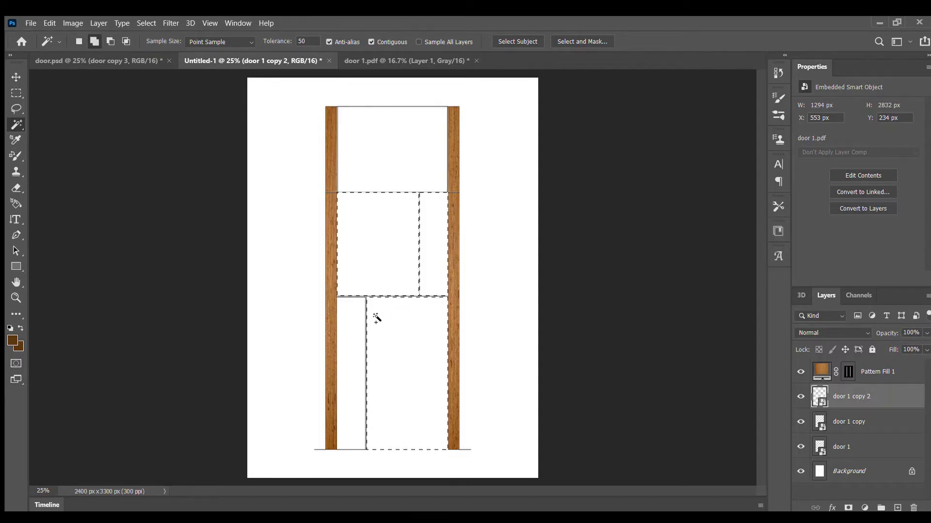
shift+click(352, 305)
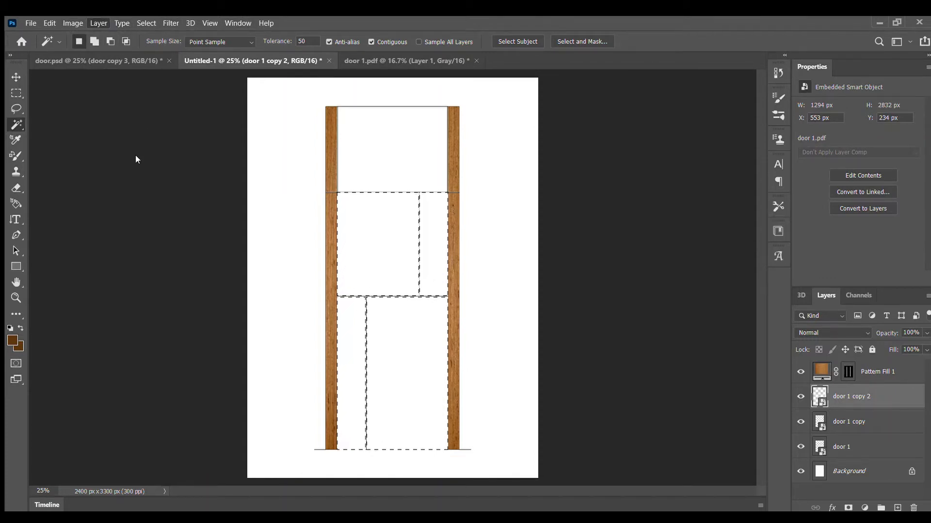
Add a pattern fill layer over the selected door panels and choose the wood pattern for it.
click(270, 185)
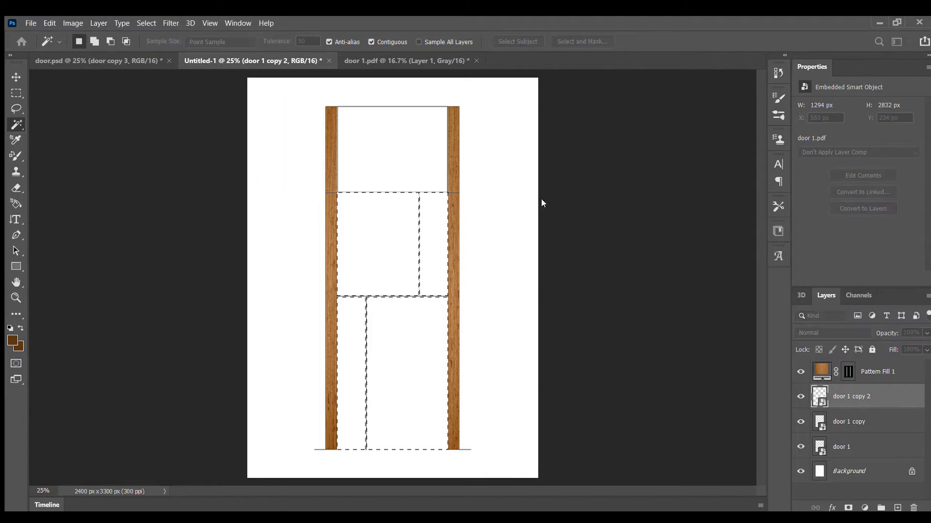
click(557, 156)
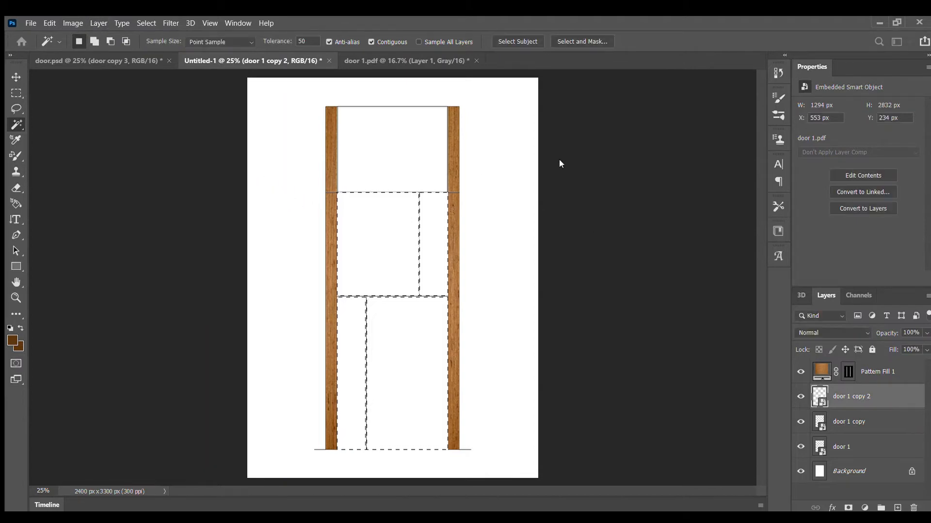
click(655, 142)
click(576, 248)
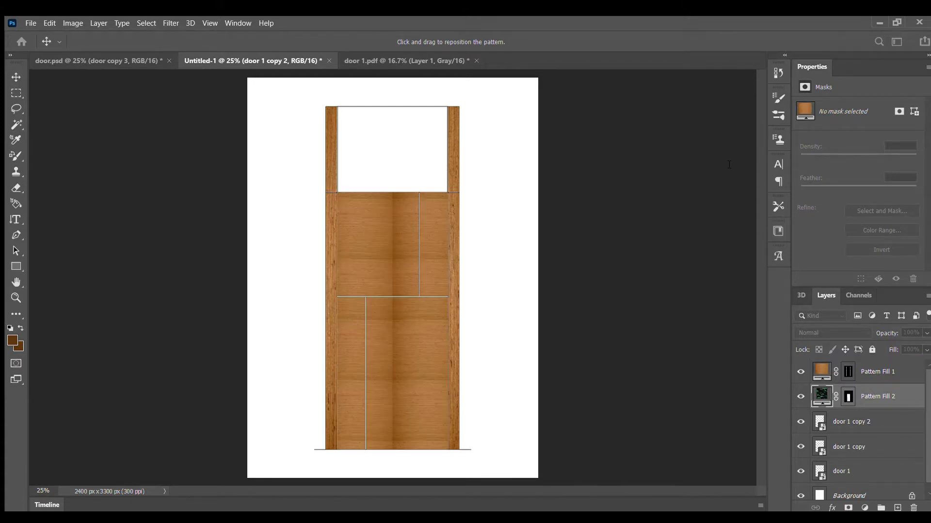
Increase the panels' wood pattern scale in small increments until the dark vertical seam leaves the panels, and apply the fill.
key(shift+Up)
key(shift+Up)
key(shift+Up)
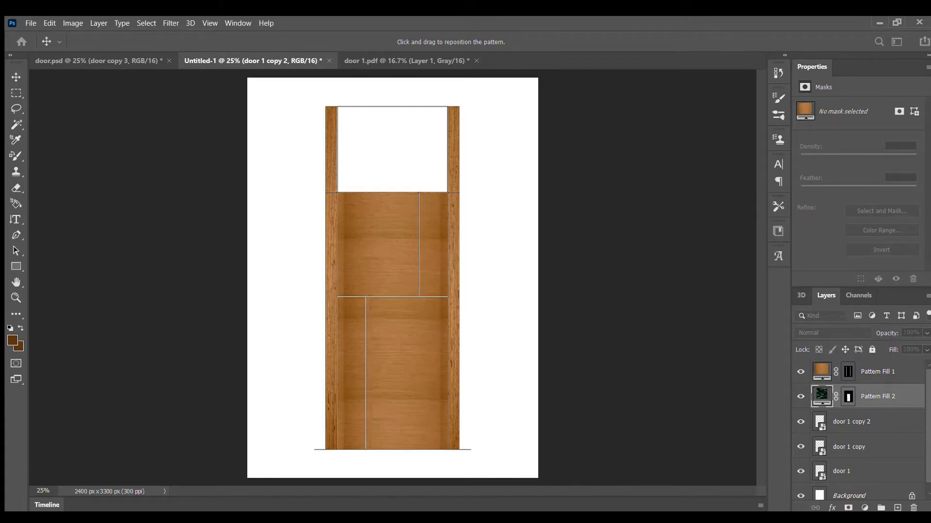
click(723, 197)
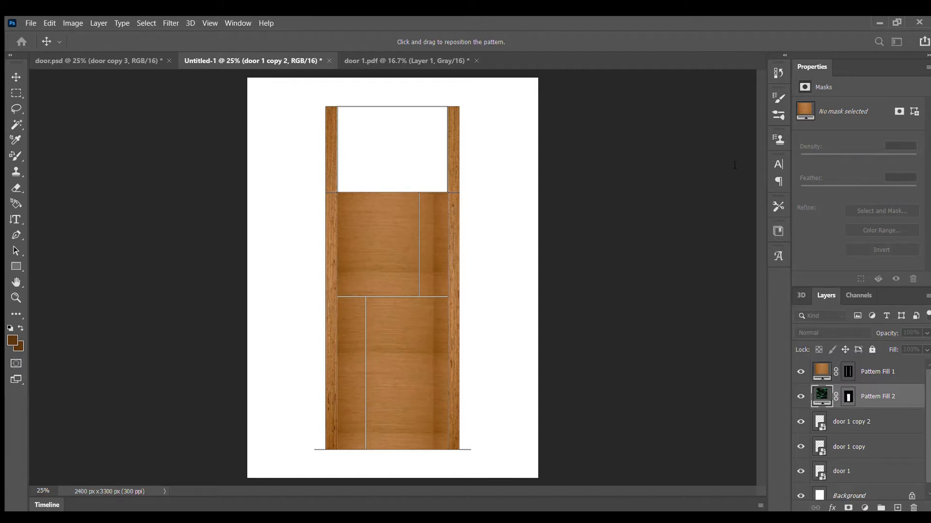
key(Up)
key(Up)
key(Up)
key(Up)
key(Up)
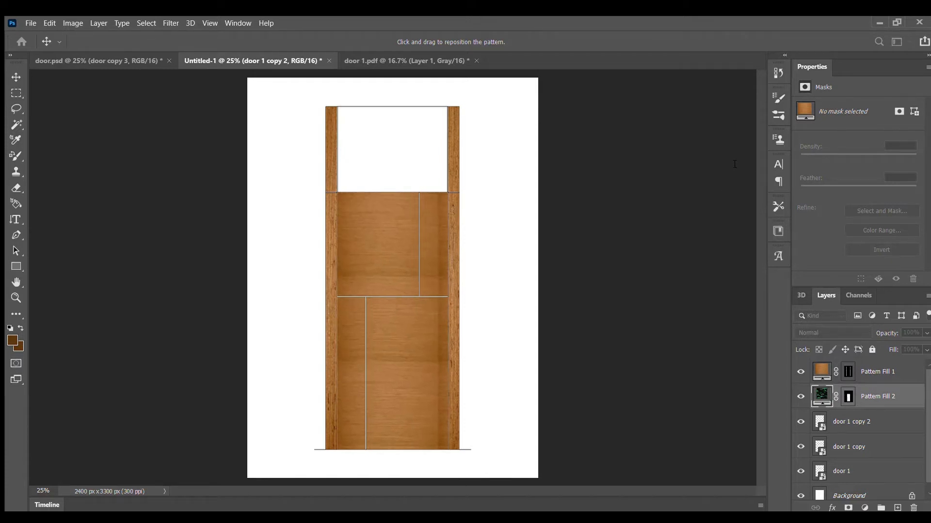
key(Up)
key(Up)
key(Up)
key(Up)
key(Up)
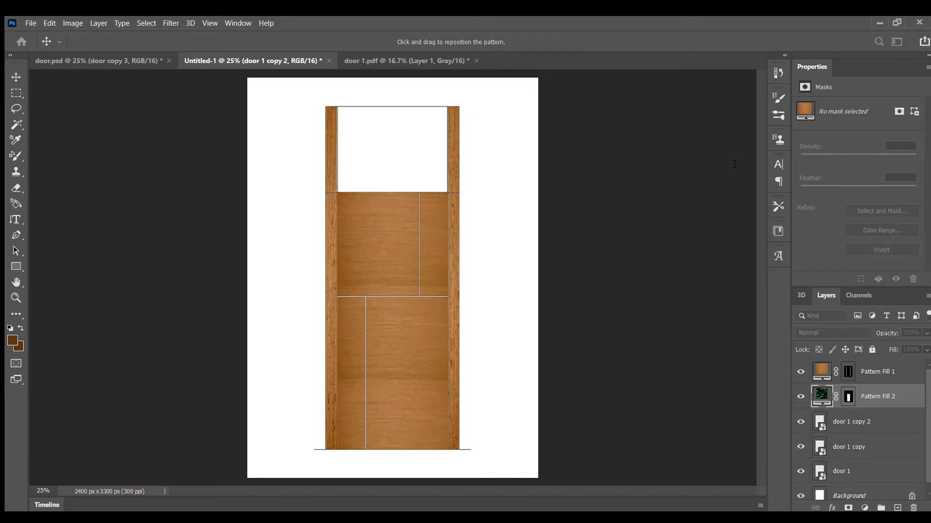
key(Up)
key(Up)
key(Up)
key(Up)
key(Up)
key(Up)
key(Up)
key(Up)
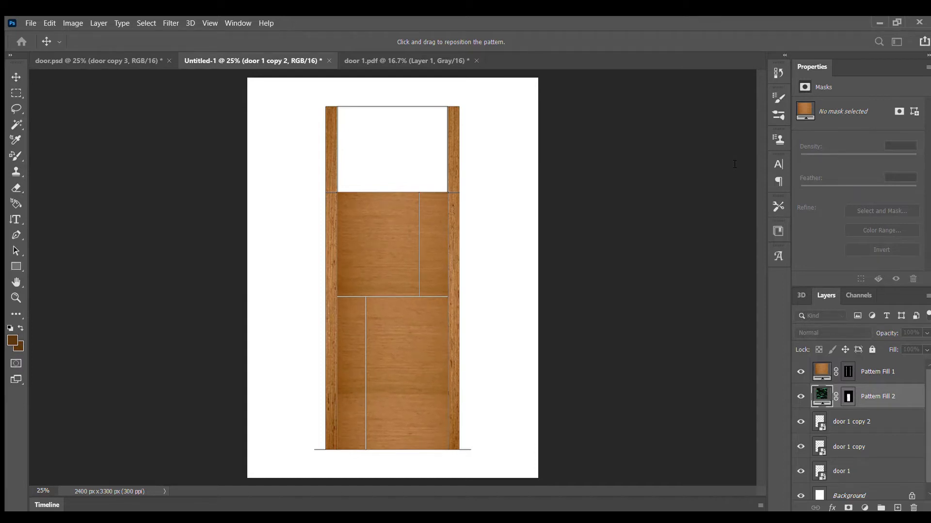
key(Up)
key(Up)
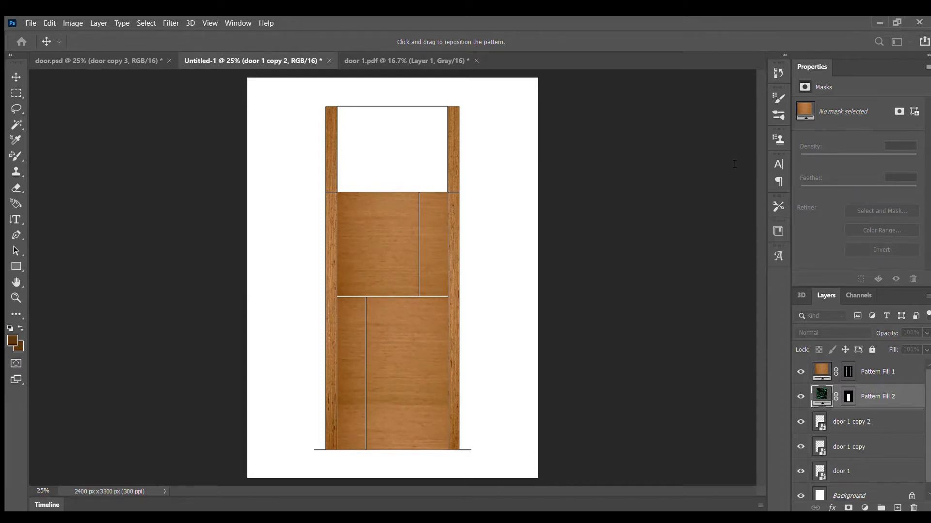
key(Up)
key(Up)
key(Up)
key(Up)
key(Up)
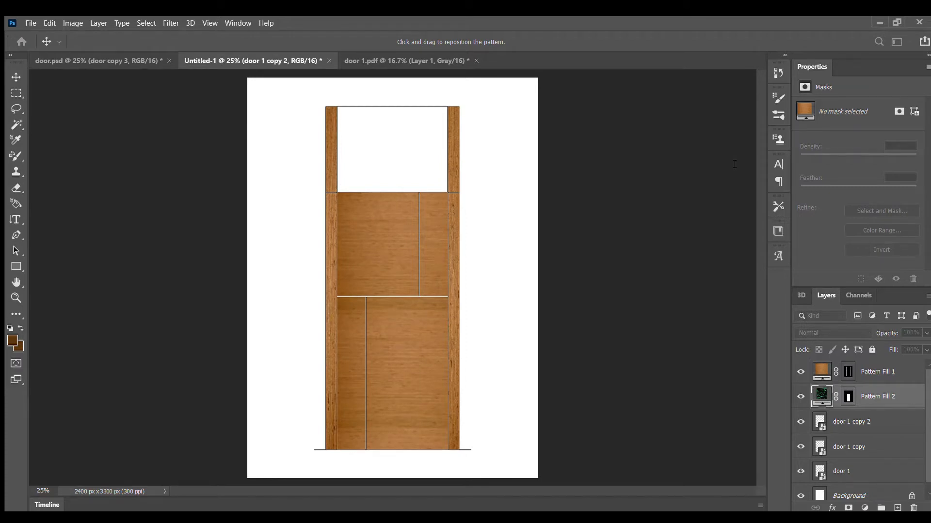
key(Up)
key(Up)
key(Up)
key(Up)
key(Up)
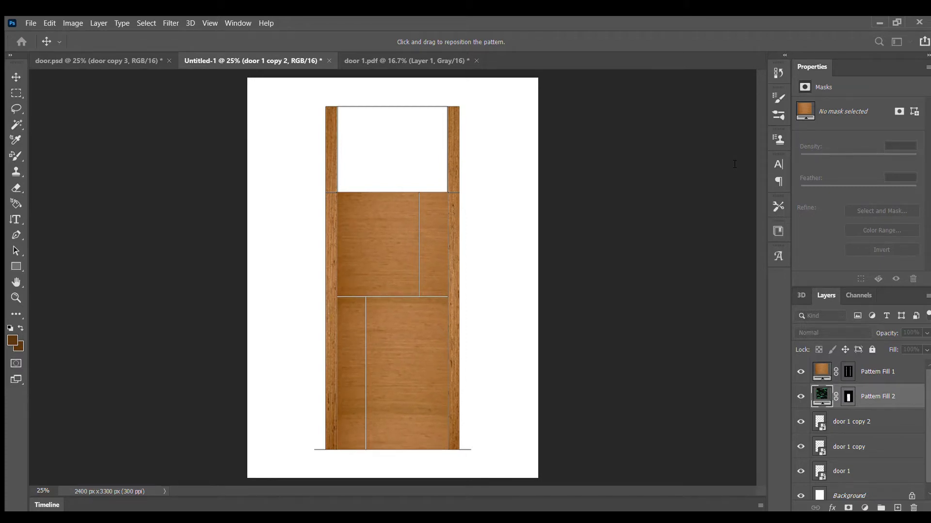
key(Up)
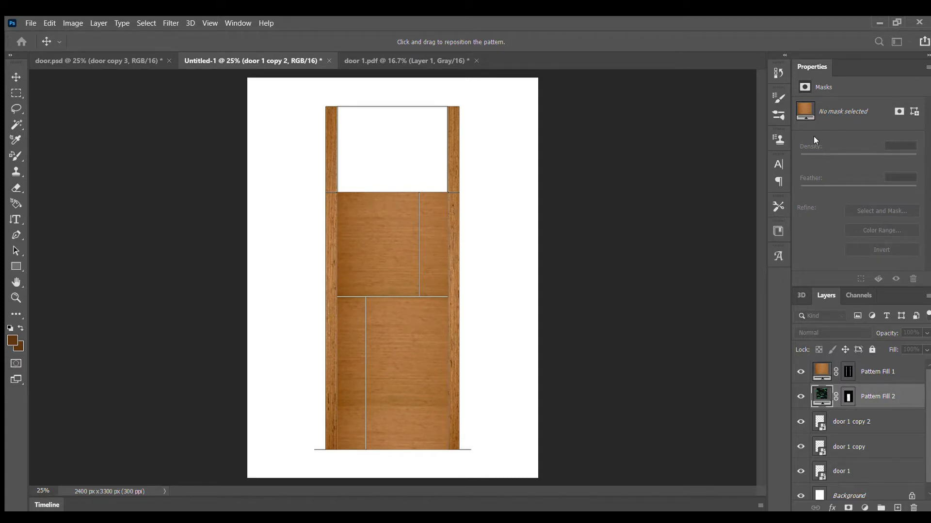
key(Return)
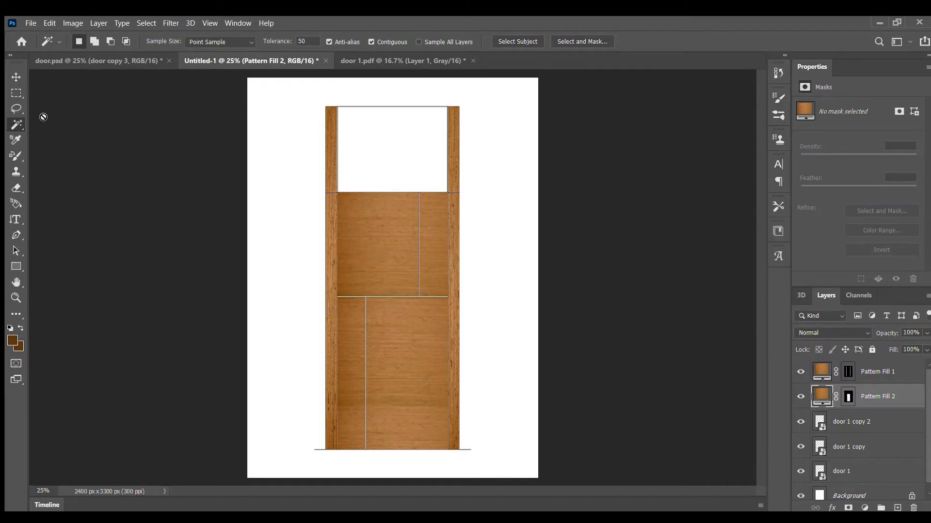
Select the empty top door panel on door 1 copy 2 with the Magic Wand and add a pattern fill layer over it.
click(872, 419)
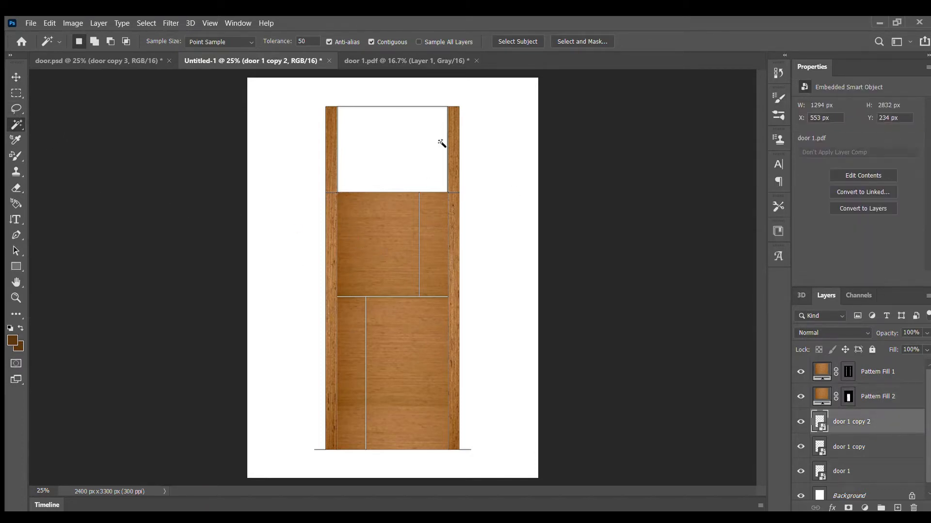
click(401, 133)
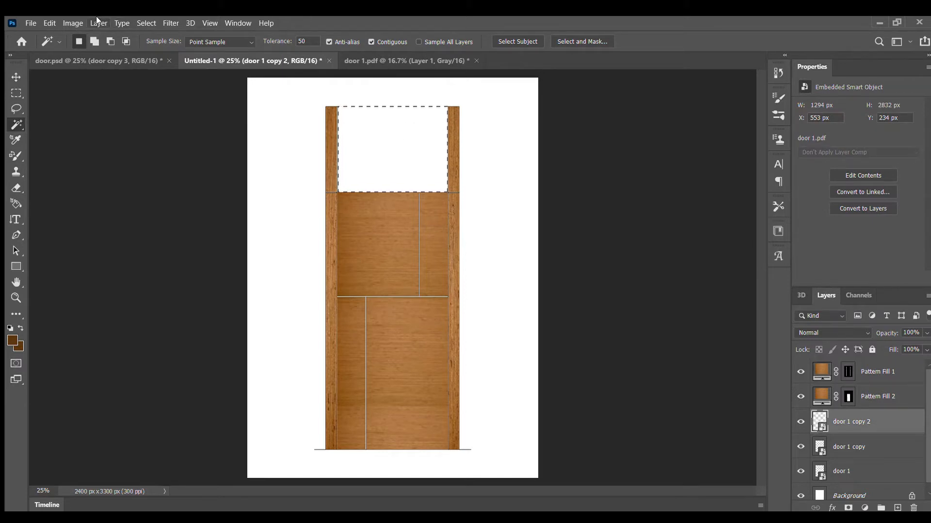
click(253, 184)
click(565, 155)
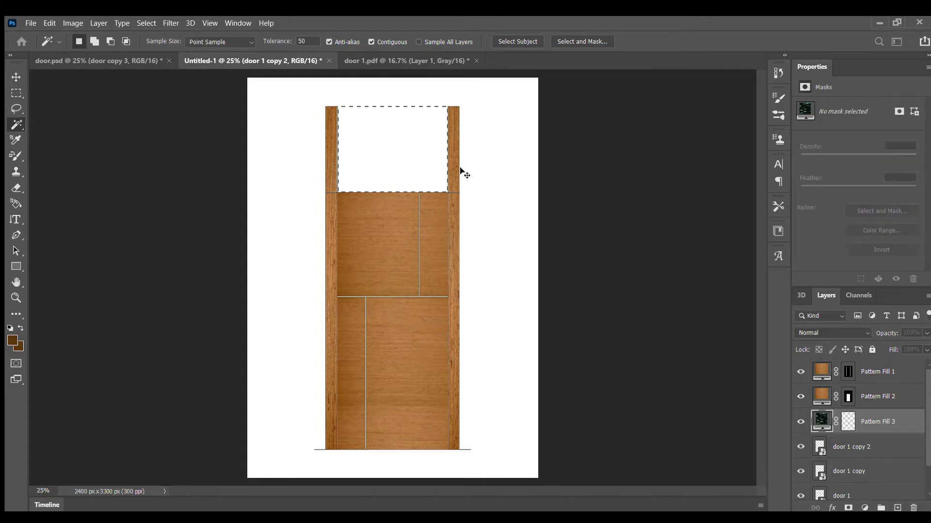
click(653, 148)
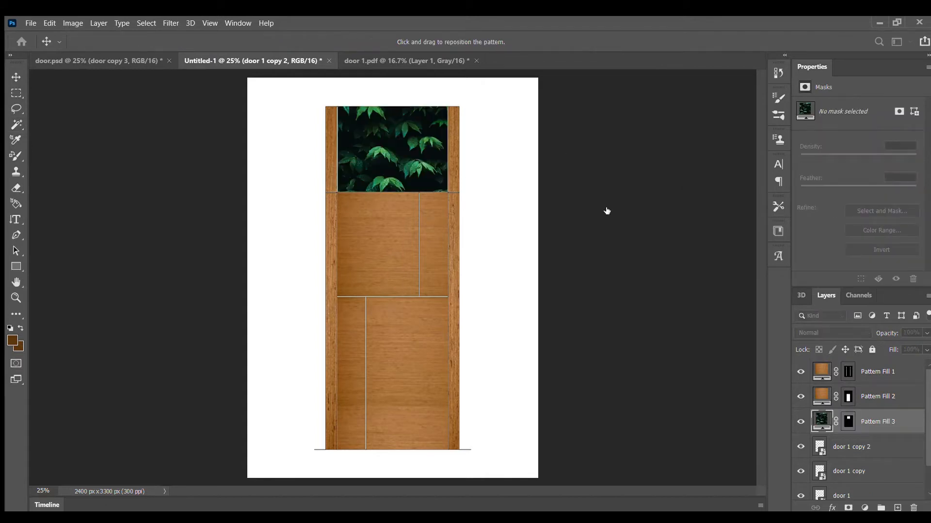
Choose the wood pattern for the top panel, increase its scale until the dark vertical seam leaves the panel, and apply the fill.
click(581, 239)
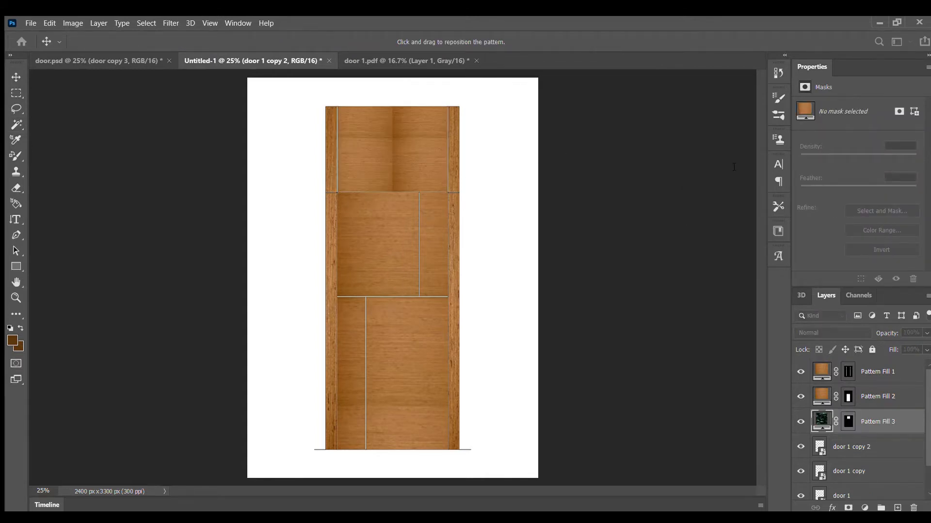
text(133)
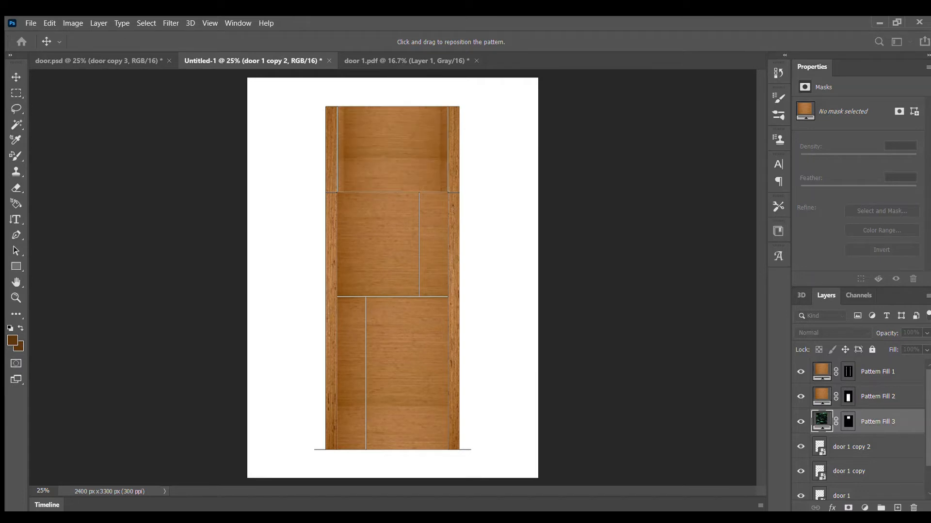
click(739, 203)
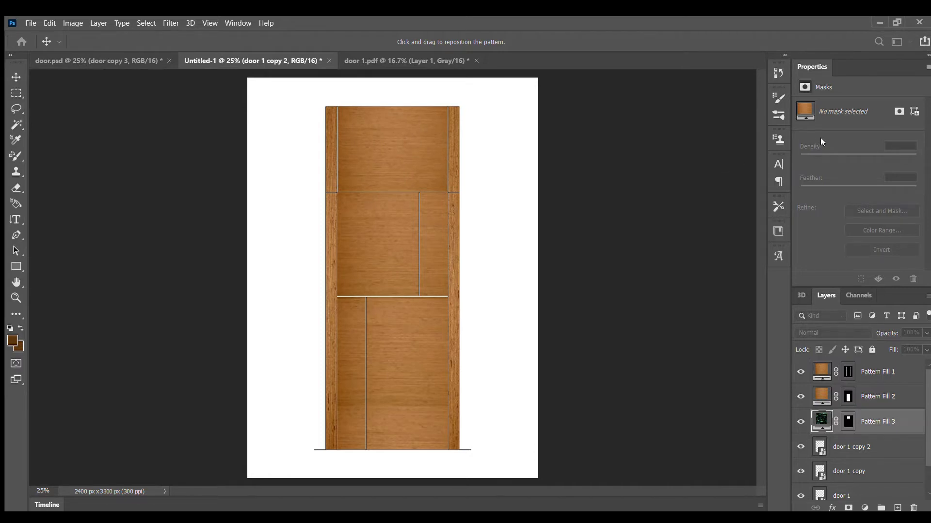
key(Return)
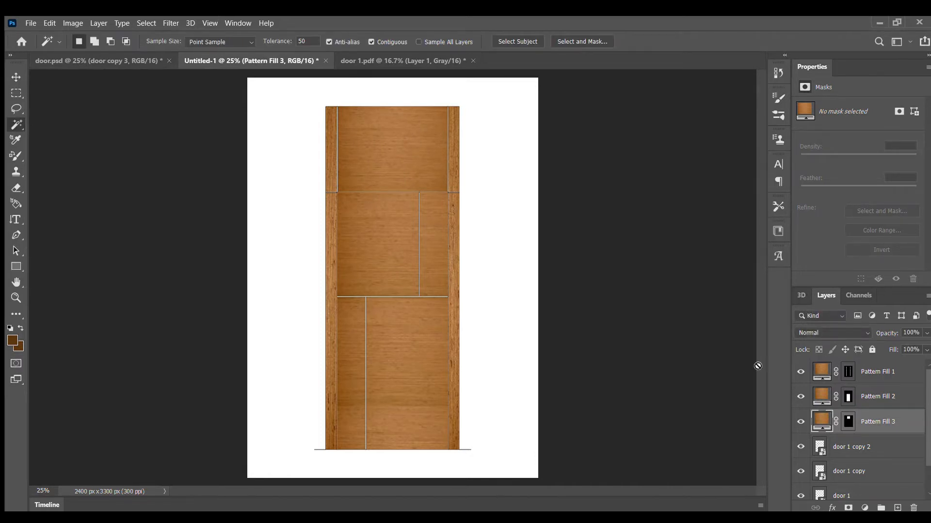
Try a narrow full-height Rectangular Marquee selection along the left stile's inner edge on door 1 copy 2, and deselect it.
click(835, 447)
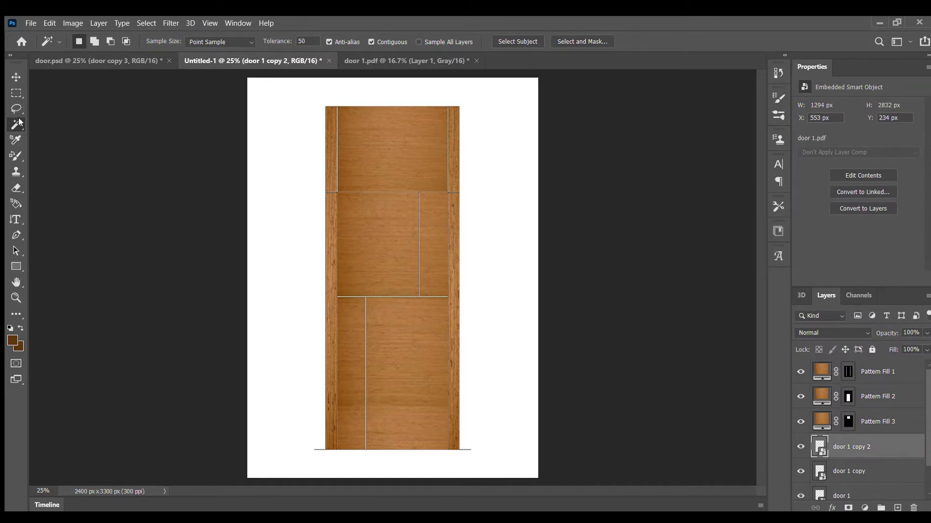
click(18, 93)
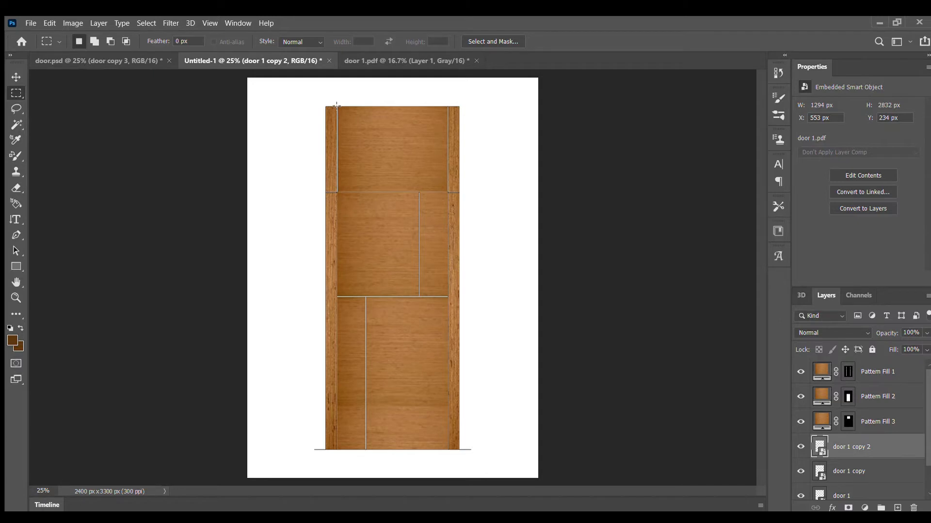
drag(336, 106, 337, 453)
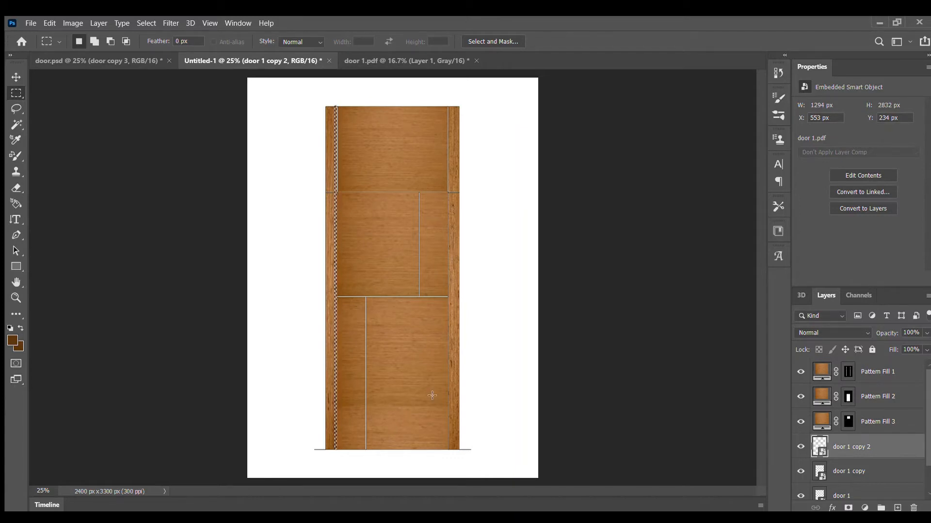
key(ctrl+d)
Try to redraw the thin marquee selection along the left stile's inner edge and check its alignment from the door's top to its base.
key(ctrl+plus)
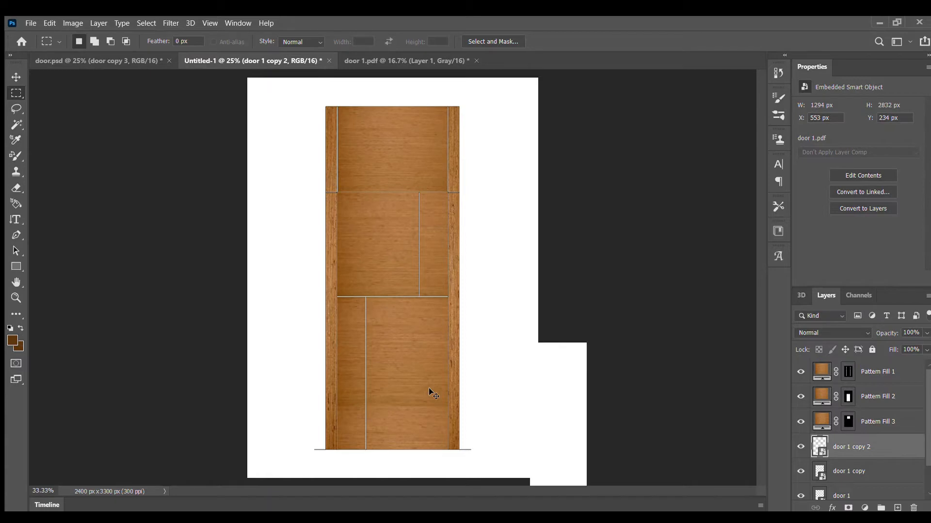
scroll(454, 391, up, 5)
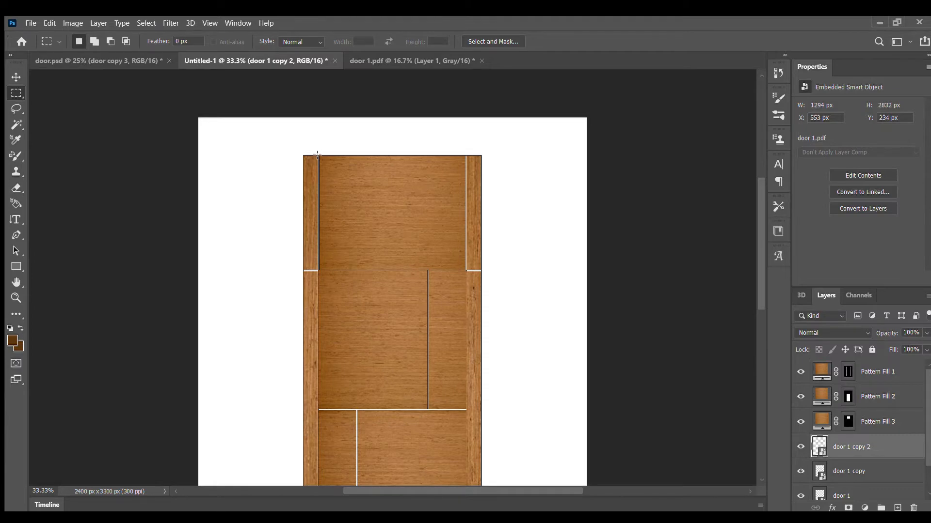
drag(318, 155, 351, 273)
scroll(350, 274, down, 7)
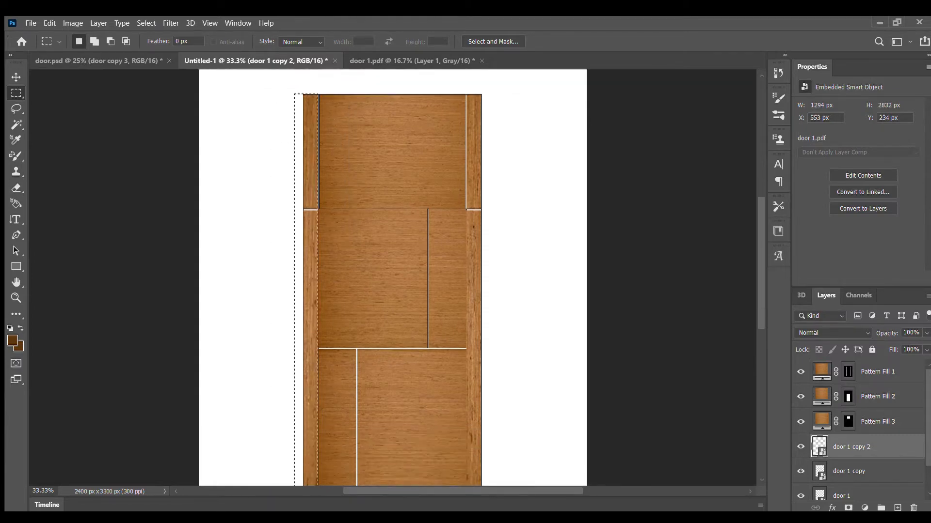
drag(321, 486, 319, 422)
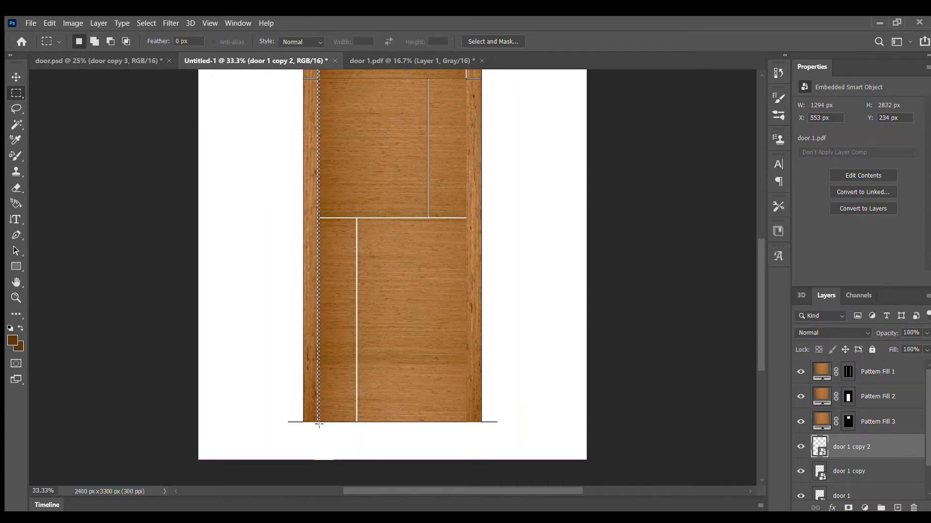
click(320, 425)
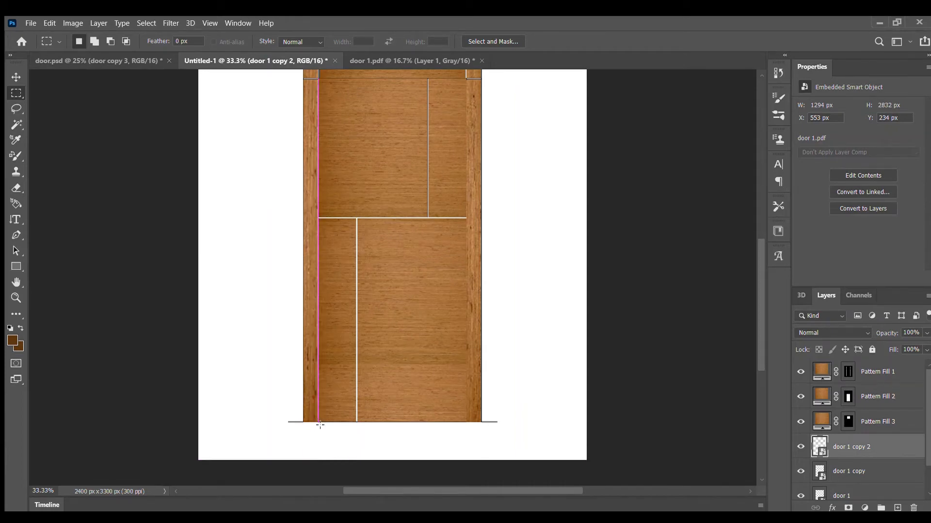
scroll(366, 423, up, 6)
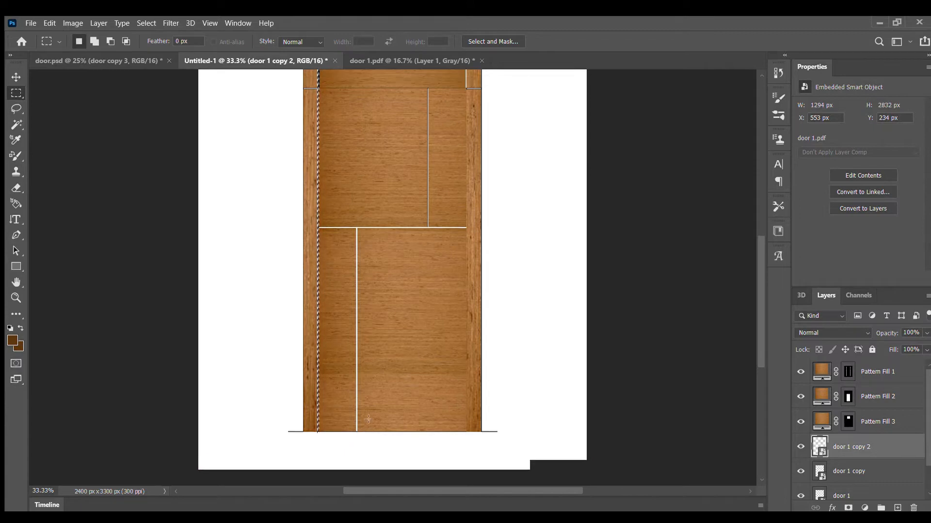
scroll(395, 320, up, 5)
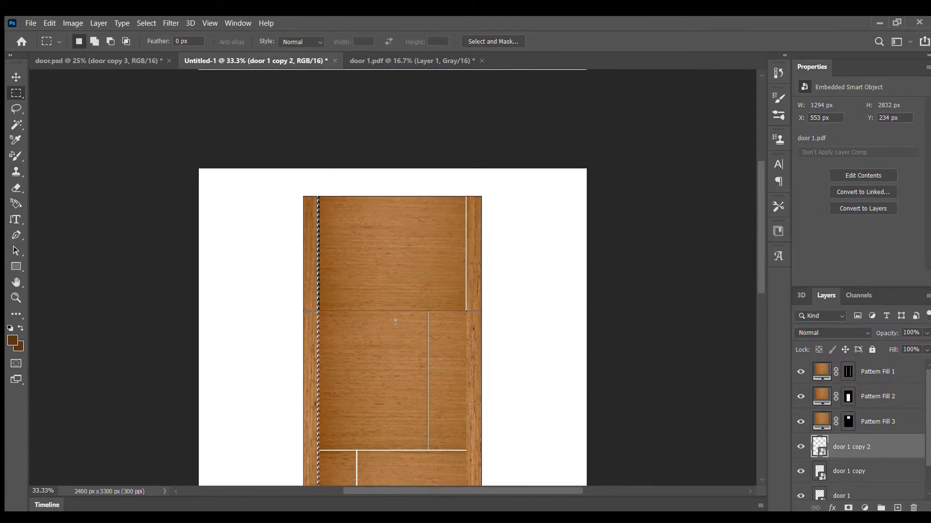
scroll(395, 320, down, 5)
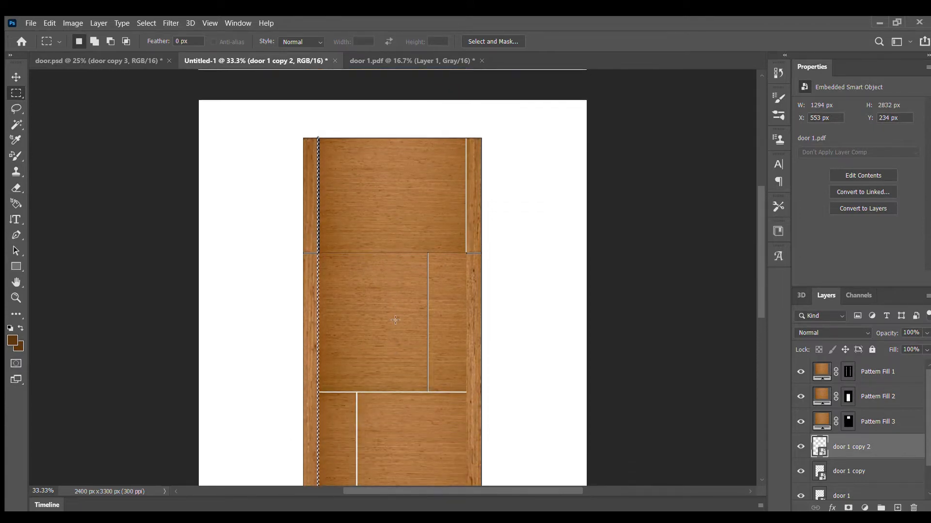
scroll(395, 320, down, 3)
scroll(395, 320, down, 4)
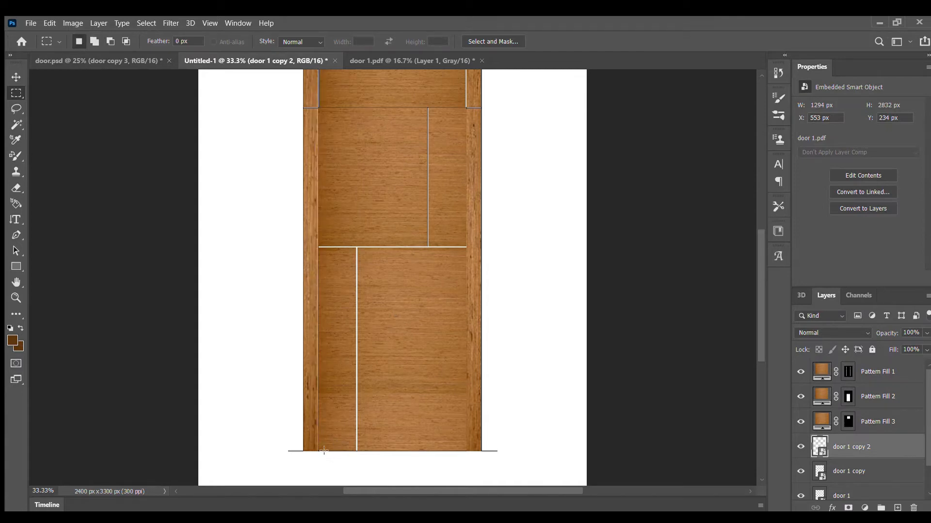
Select the thin strip between the left stile and the panels from the door's base to its top, and add a dark brown solid color fill layer.
drag(316, 450, 328, 186)
drag(344, 106, 320, 140)
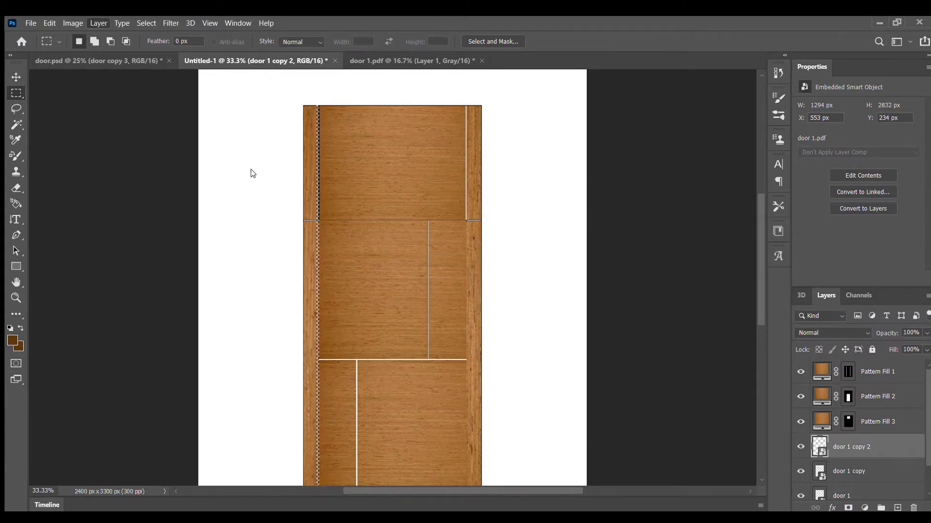
click(254, 182)
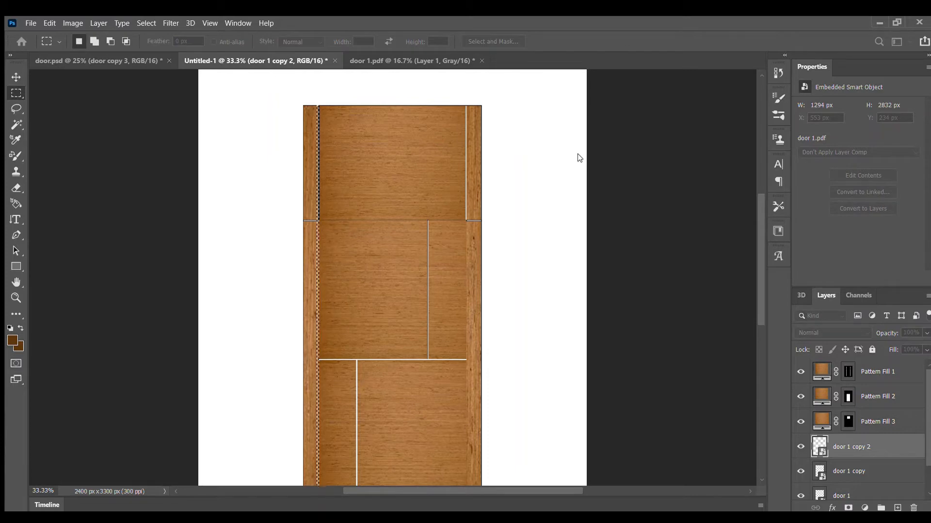
click(572, 174)
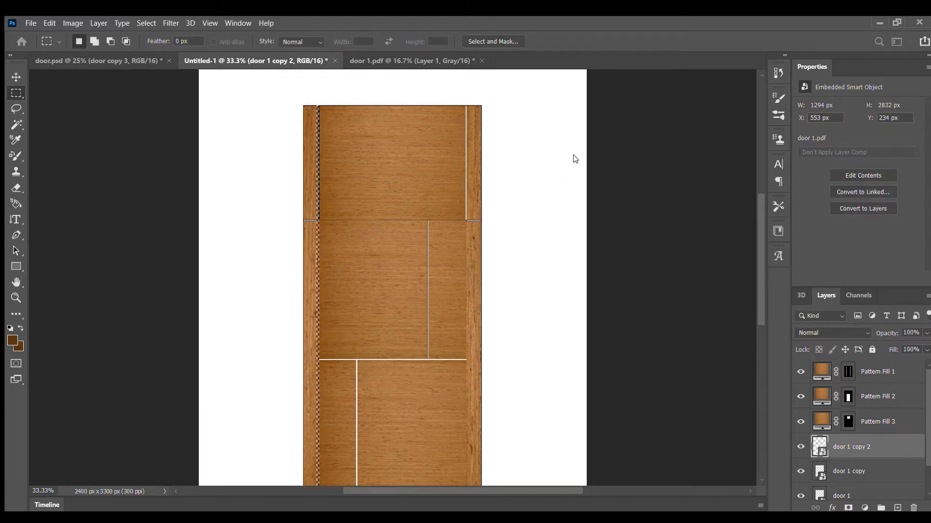
click(558, 173)
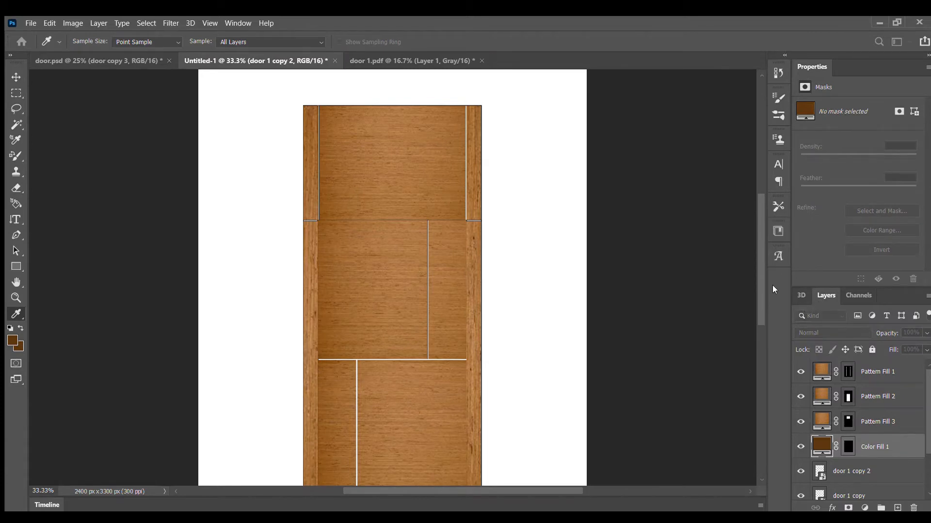
click(778, 274)
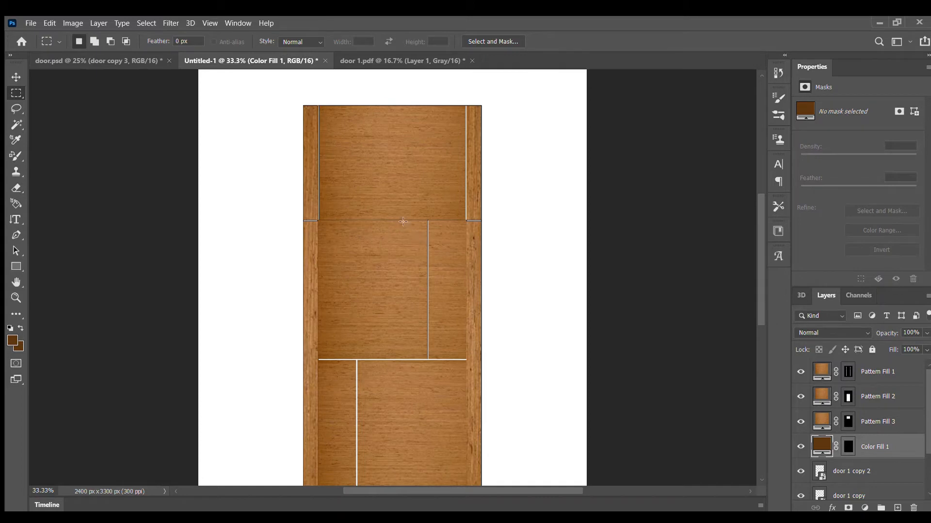
Delete the dark brown Color Fill 1 layer.
scroll(650, 344, down, 1)
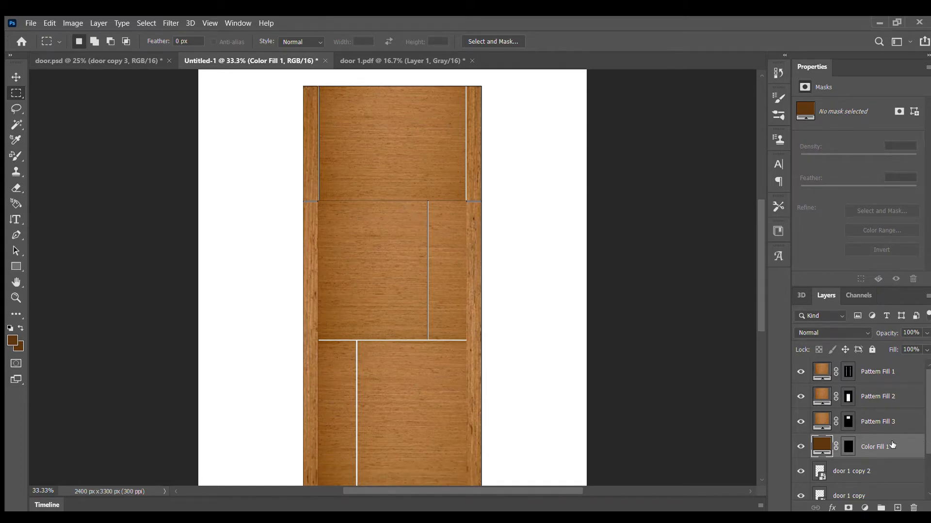
scroll(835, 397, down, 2)
key(Delete)
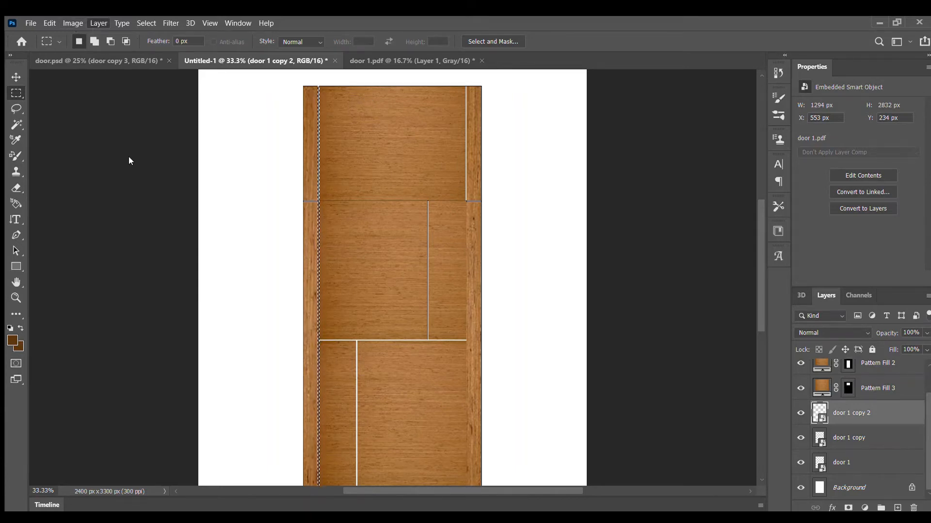
Fill the reselected strip beside the left stile with a dark brown solid color layer, and move that layer above all the pattern fills.
click(248, 157)
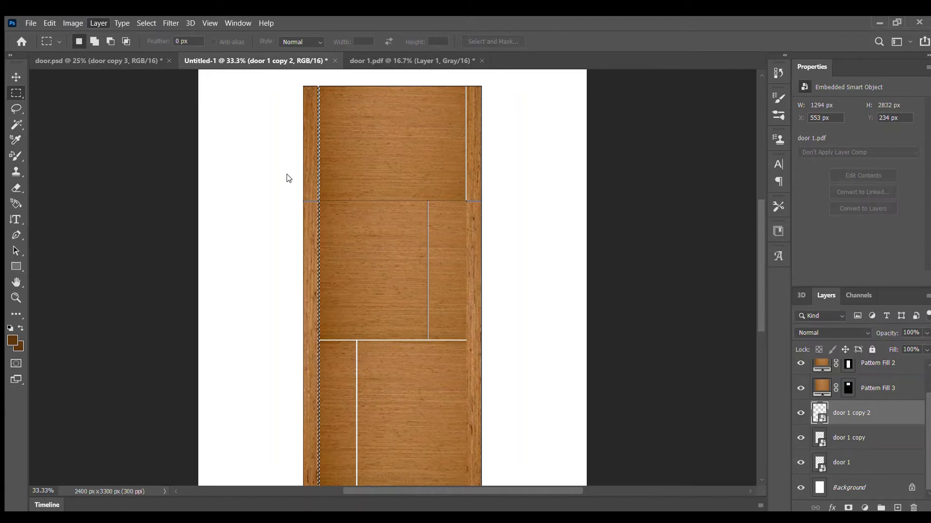
click(559, 153)
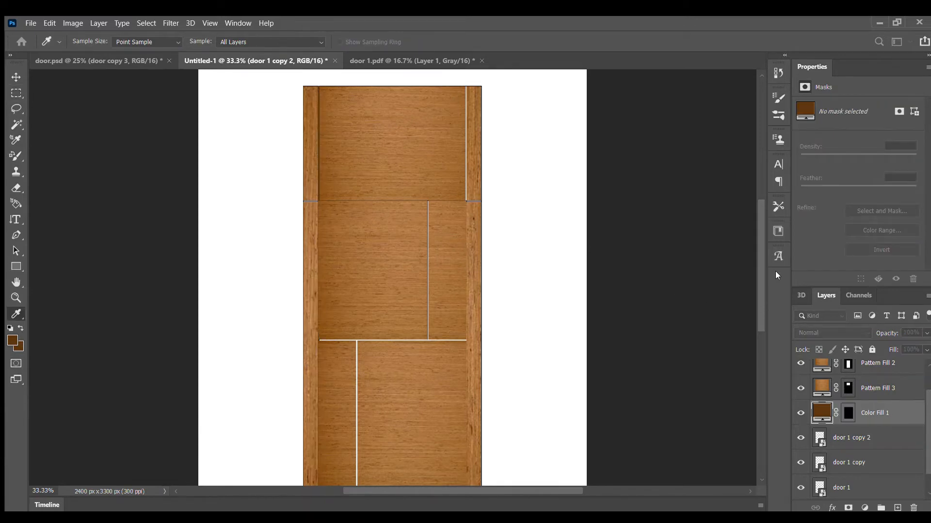
key(Return)
drag(868, 414, 862, 359)
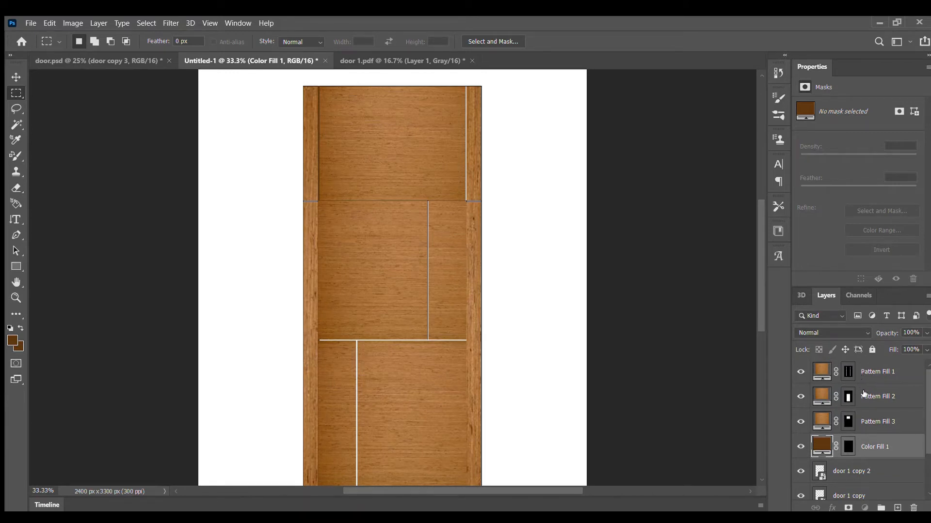
drag(866, 439, 849, 372)
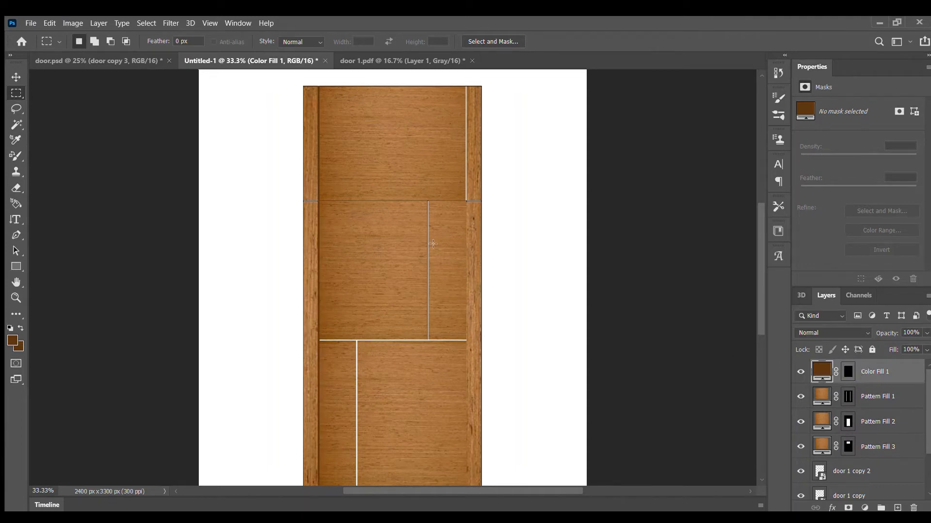
On the door 1 copy 2 layer, select the thin strip along the right stile's inner edge from the door's top to its base.
scroll(433, 245, down, 3)
scroll(434, 245, down, 7)
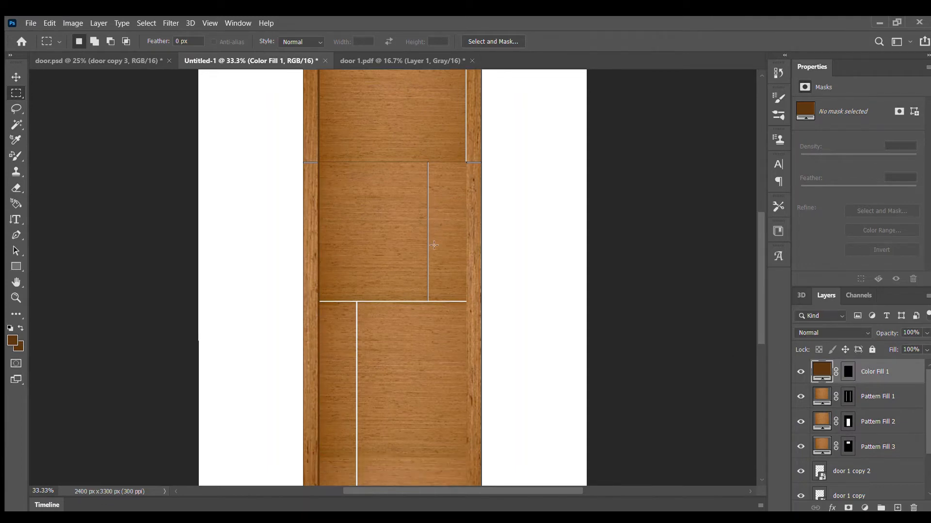
scroll(435, 245, up, 4)
scroll(435, 245, up, 8)
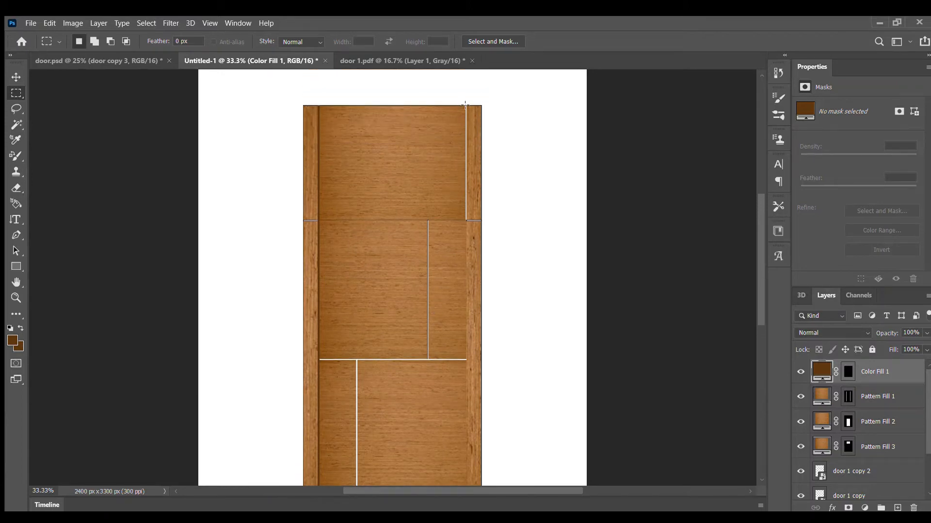
scroll(864, 412, down, 2)
click(865, 411)
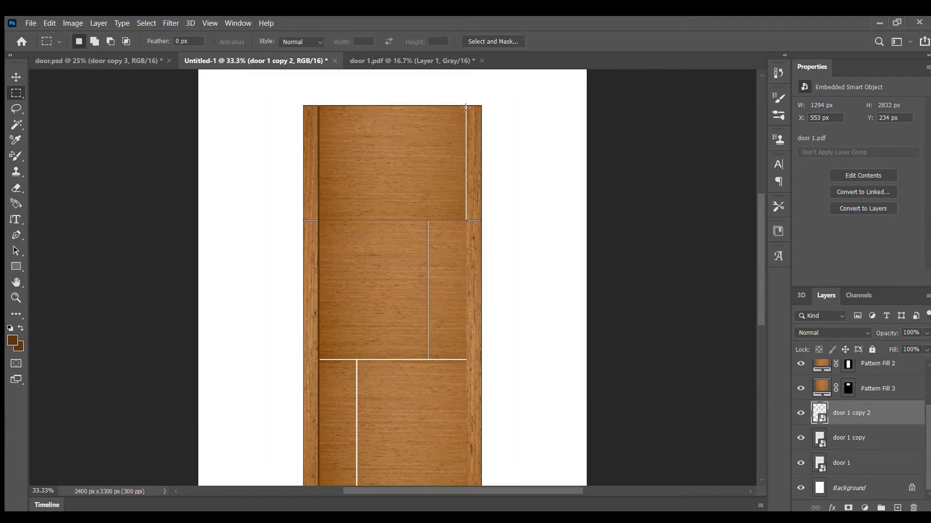
drag(465, 105, 466, 410)
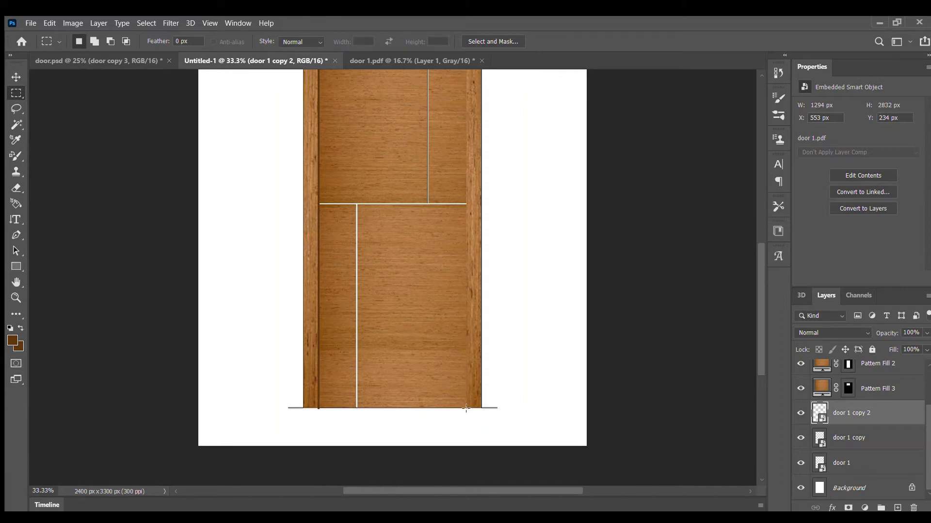
drag(466, 409, 483, 295)
mouse_move(458, 99)
mouse_down()
mouse_move(465, 61)
mouse_move(480, 44)
mouse_move(465, 99)
mouse_up()
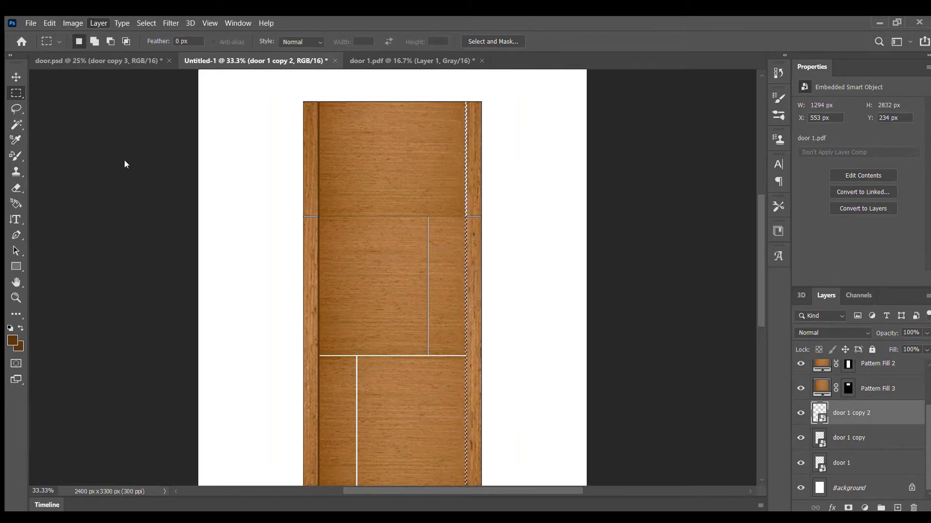
Fill the selected strip beside the right stile with a dark brown solid color layer, and move that layer above the pattern fills.
click(229, 159)
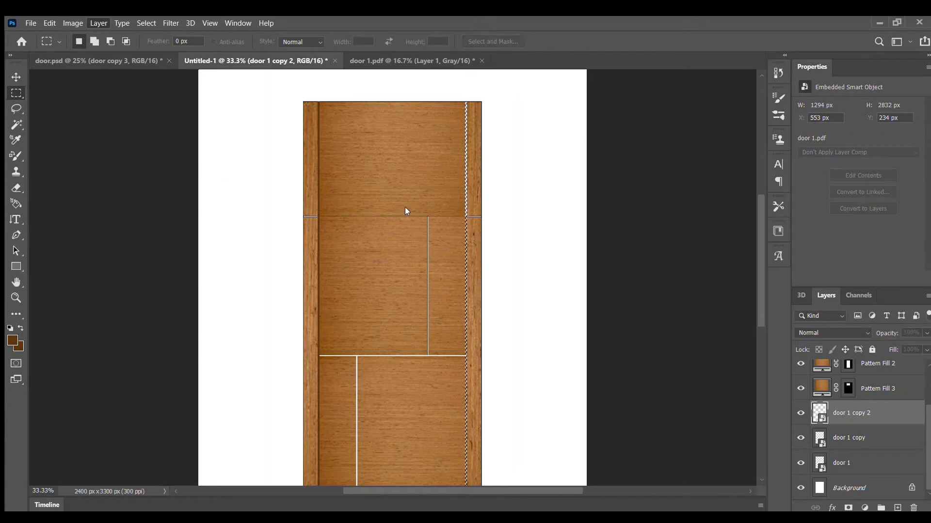
click(559, 159)
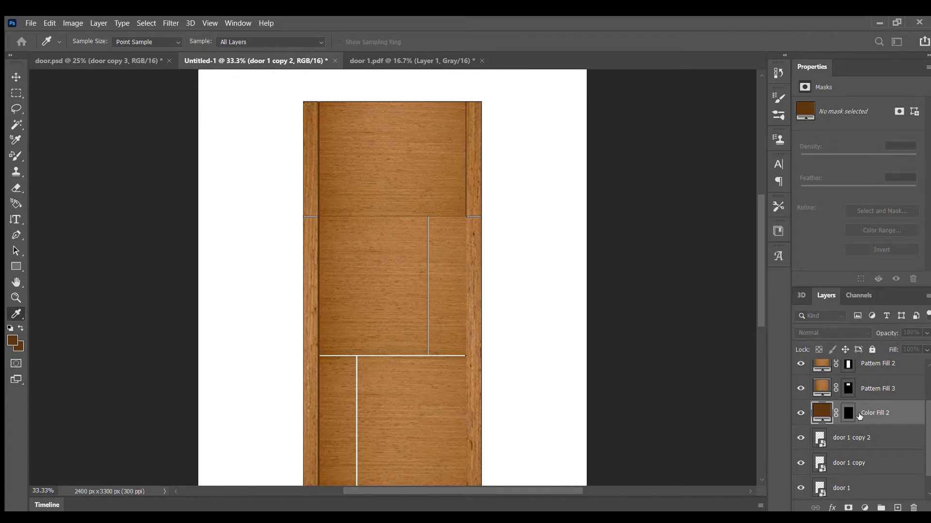
click(794, 270)
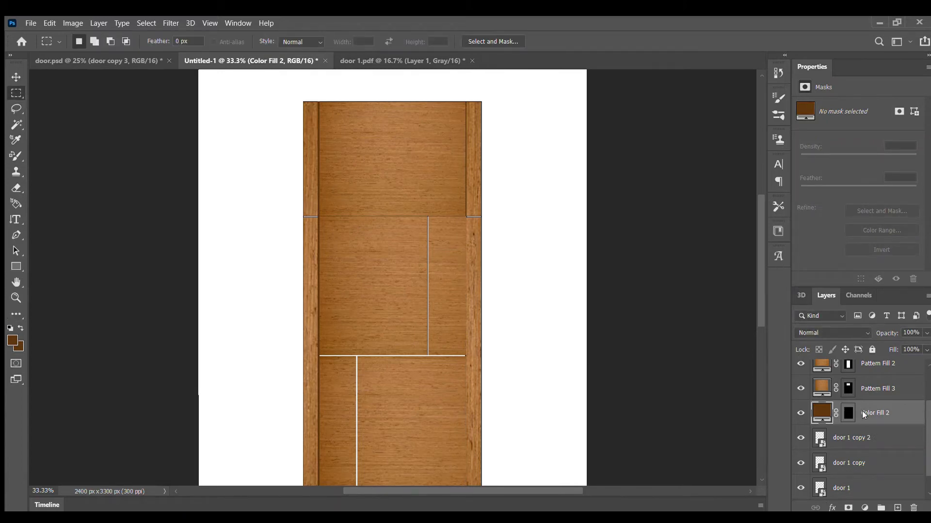
drag(879, 417, 864, 383)
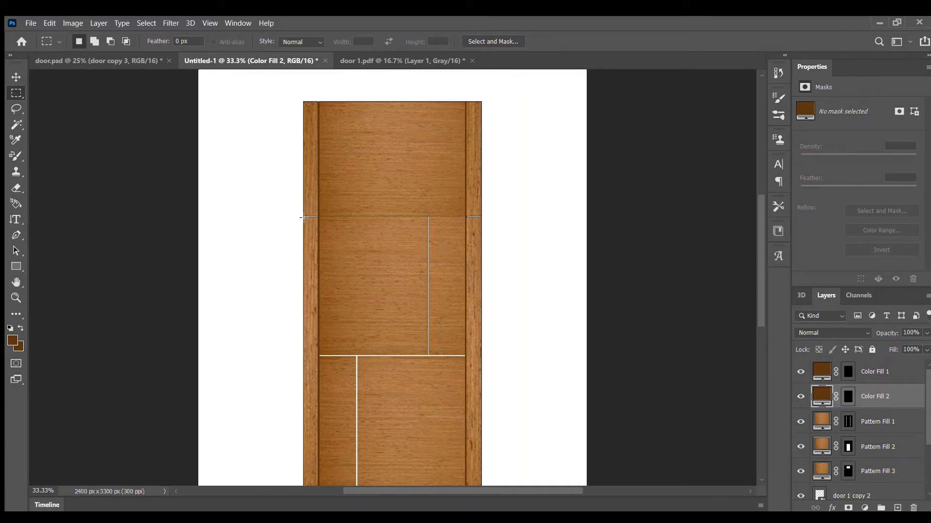
Fill the horizontal groove below the top panel, across the full door width, with a dark brown solid color layer placed above the pattern fills.
scroll(820, 436, down, 3)
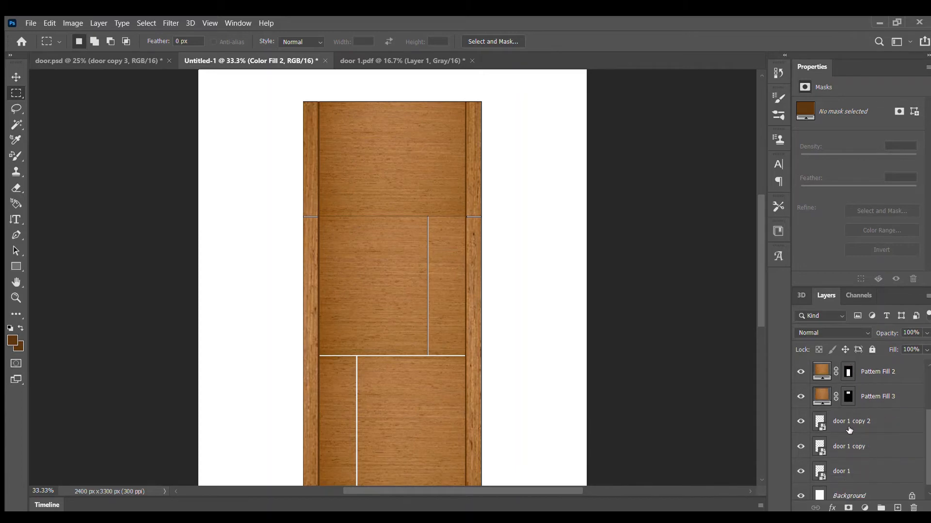
click(850, 422)
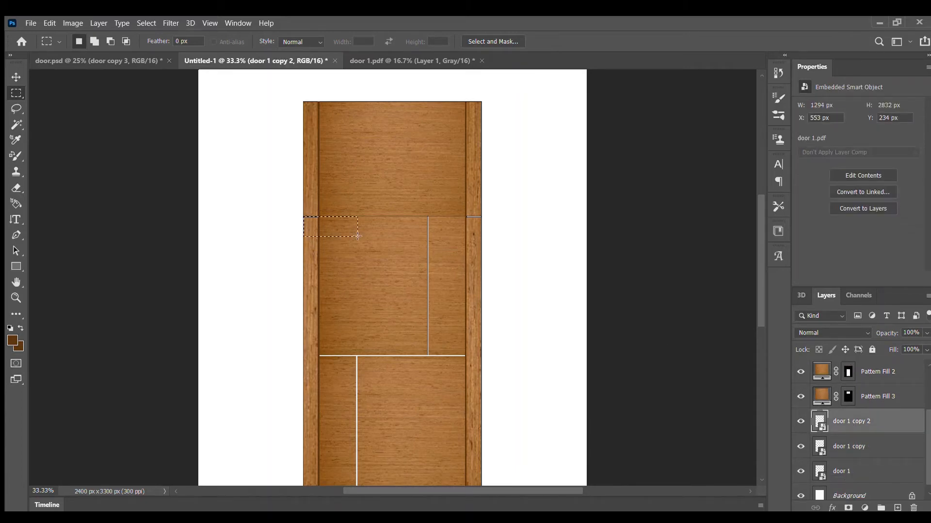
drag(358, 236, 479, 216)
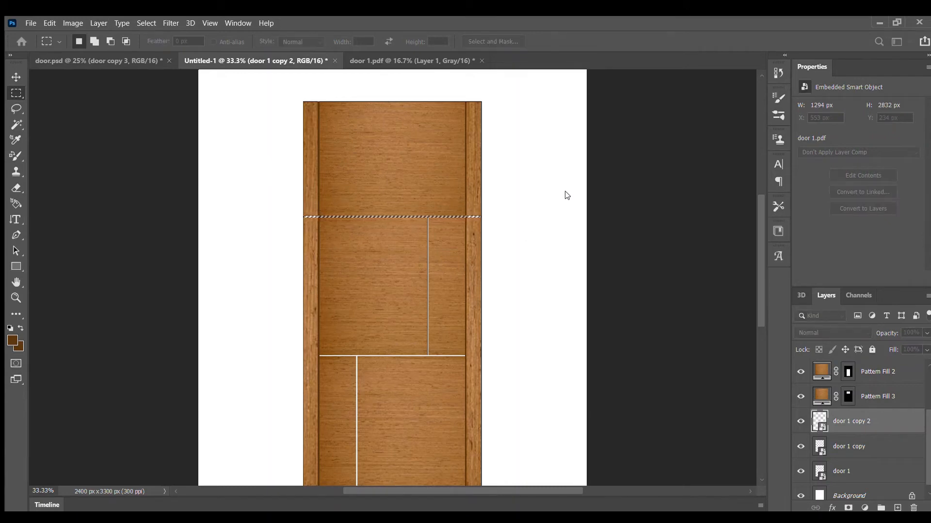
click(557, 151)
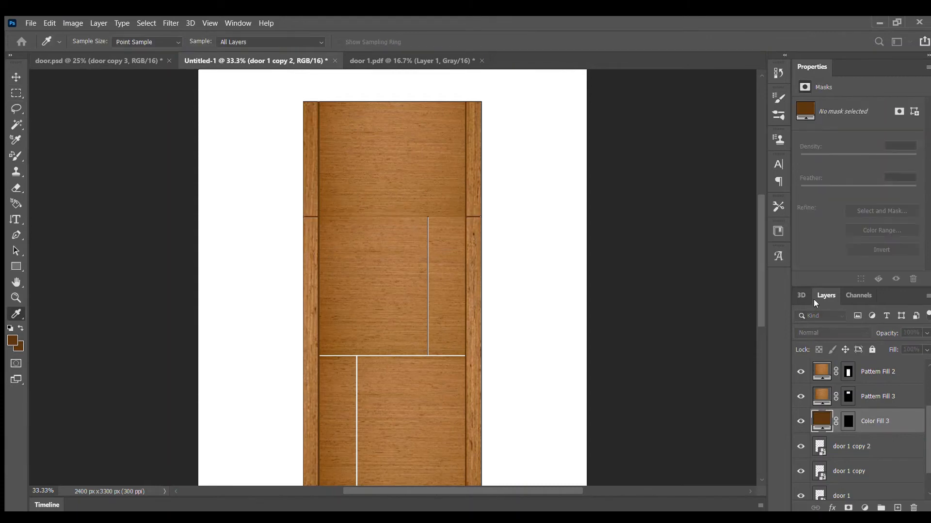
click(793, 277)
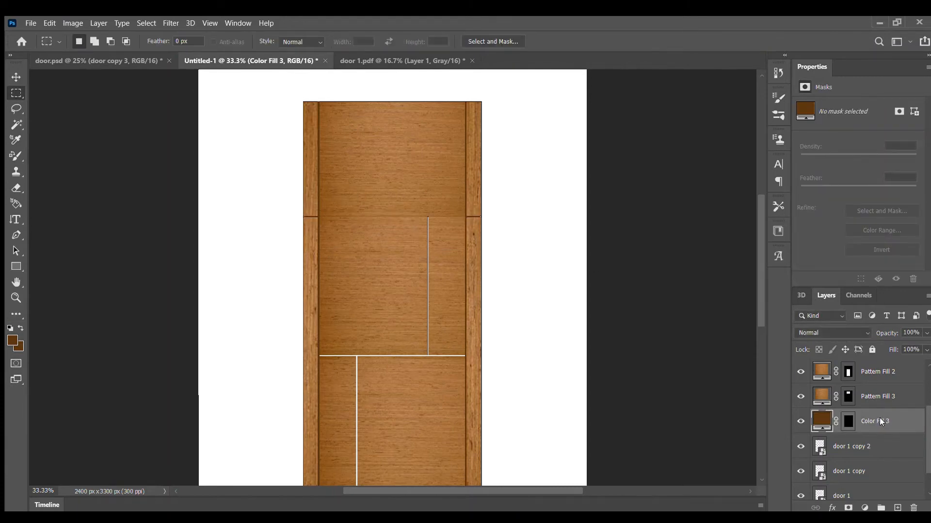
drag(876, 428, 866, 401)
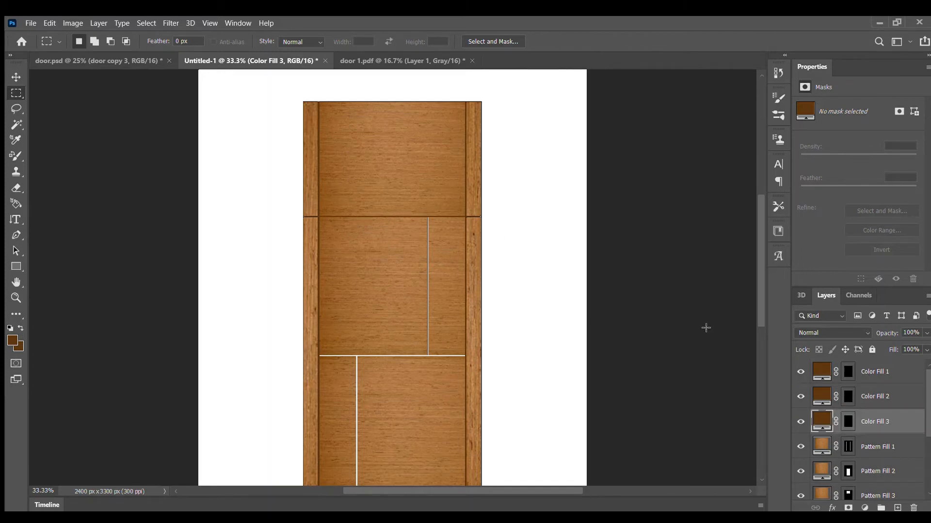
On the door 1 copy 2 layer, select the thin vertical groove in the middle section between its two horizontal grooves.
scroll(834, 430, down, 3)
click(857, 444)
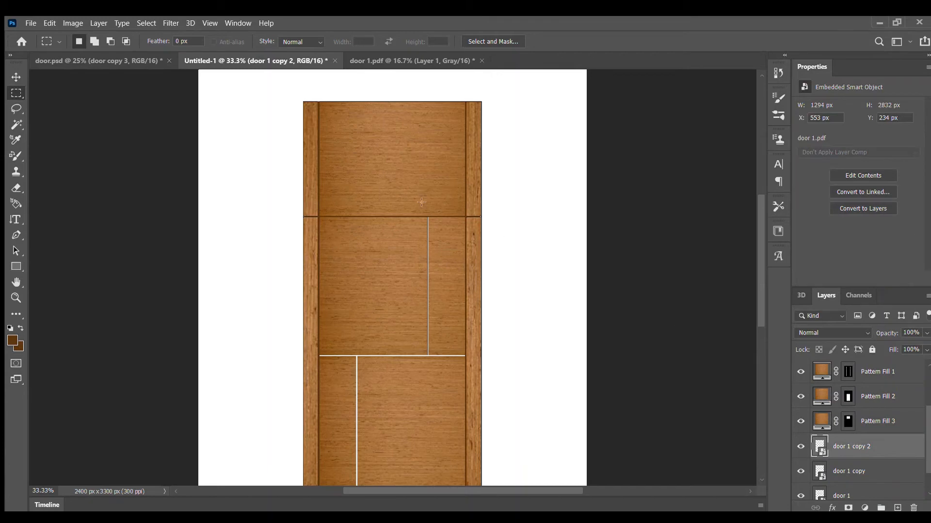
drag(427, 217, 427, 357)
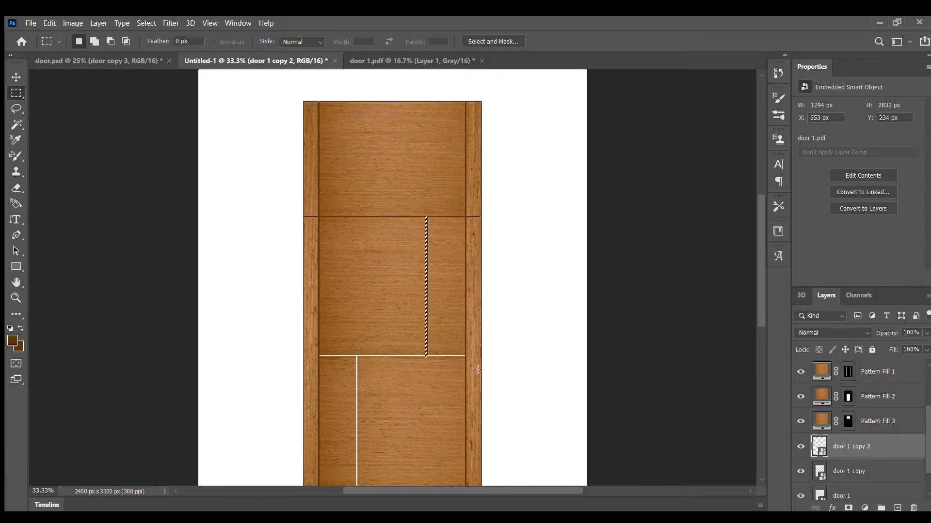
click(406, 329)
key(ctrl+plus)
key(ctrl+plus)
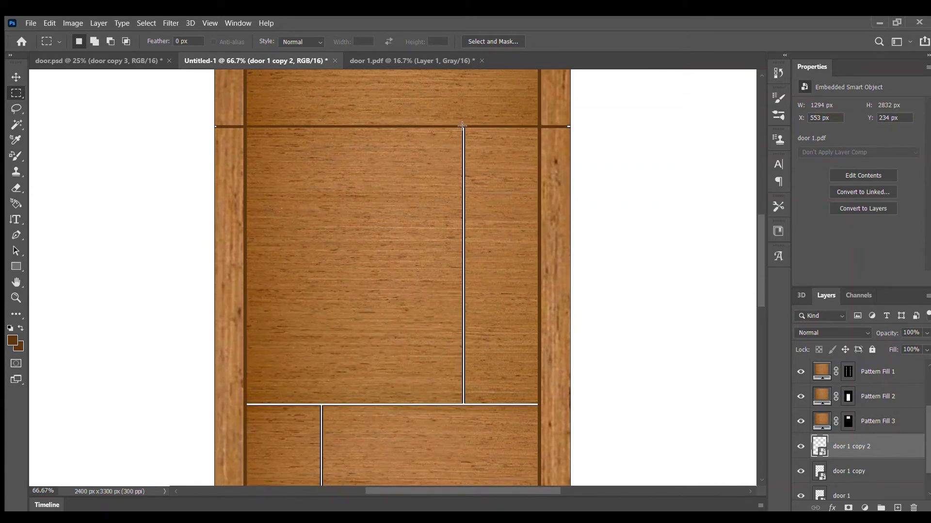
drag(464, 127, 465, 405)
click(229, 182)
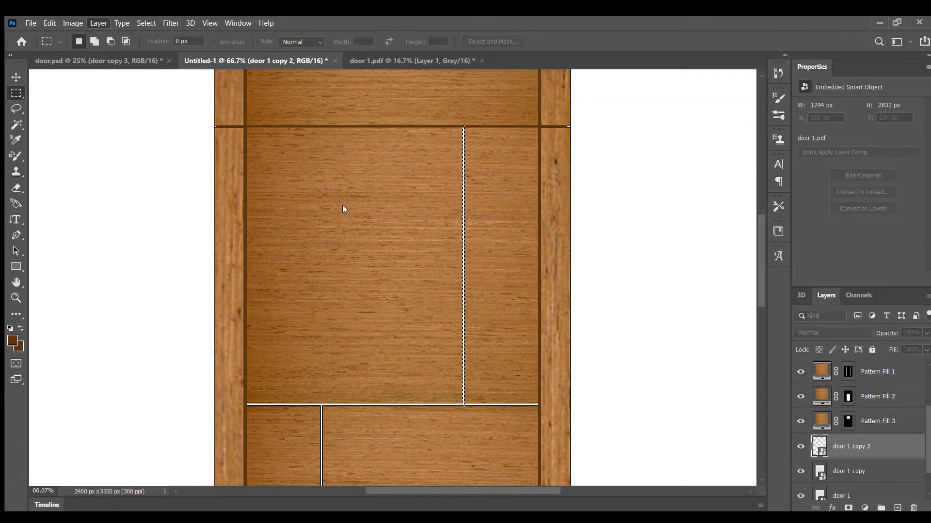
click(557, 155)
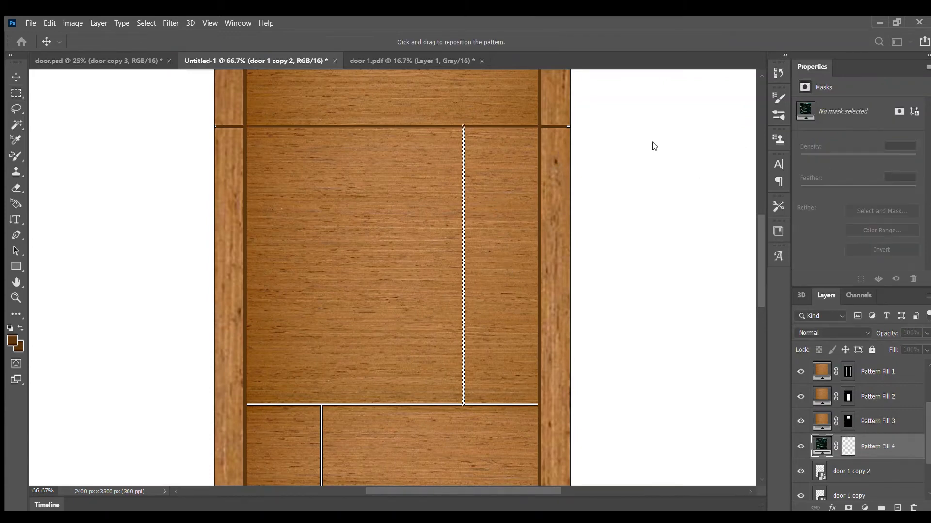
key(Escape)
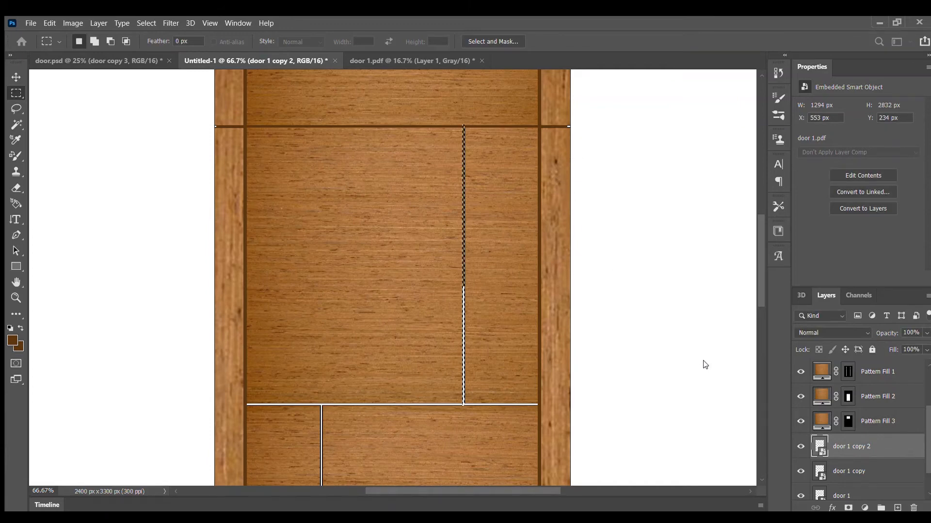
Fill the selected vertical groove in the middle section with a dark brown solid color layer.
click(893, 429)
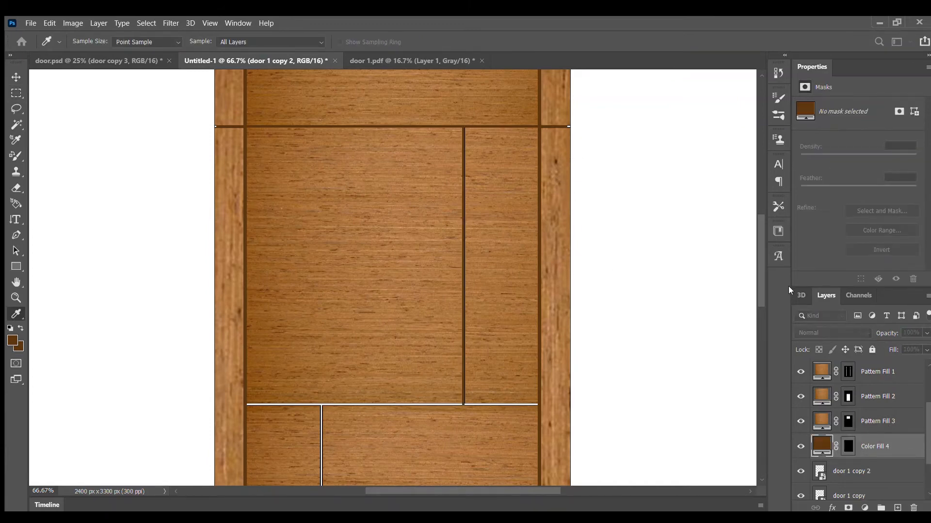
key(m)
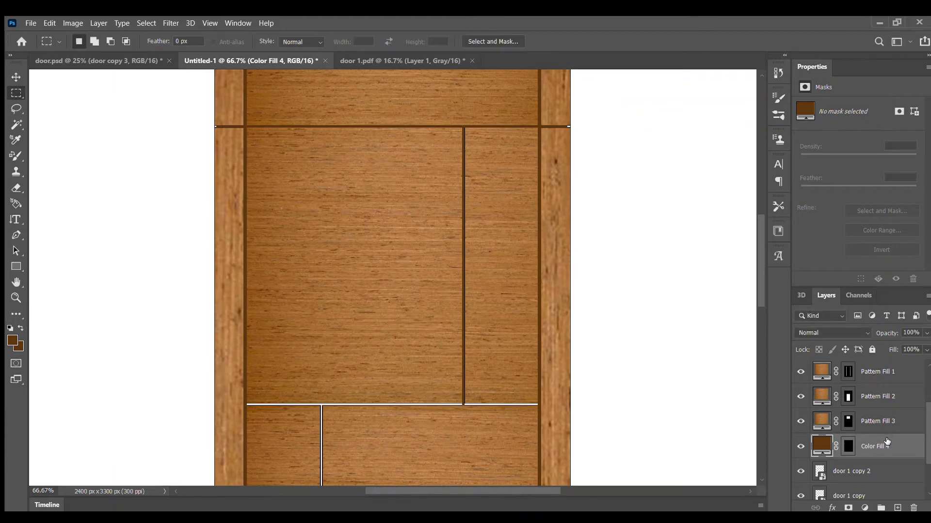
scroll(873, 436, up, 2)
scroll(861, 328, up, 1)
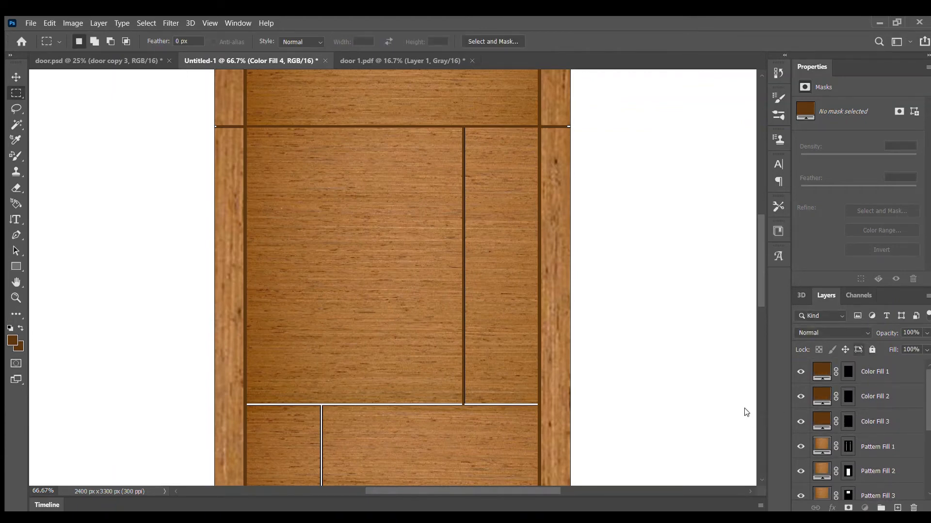
Select the horizontal groove between the middle and lower panels on the door 1 copy 2 layer, and fill it with a dark brown solid color layer.
scroll(619, 340, down, 3)
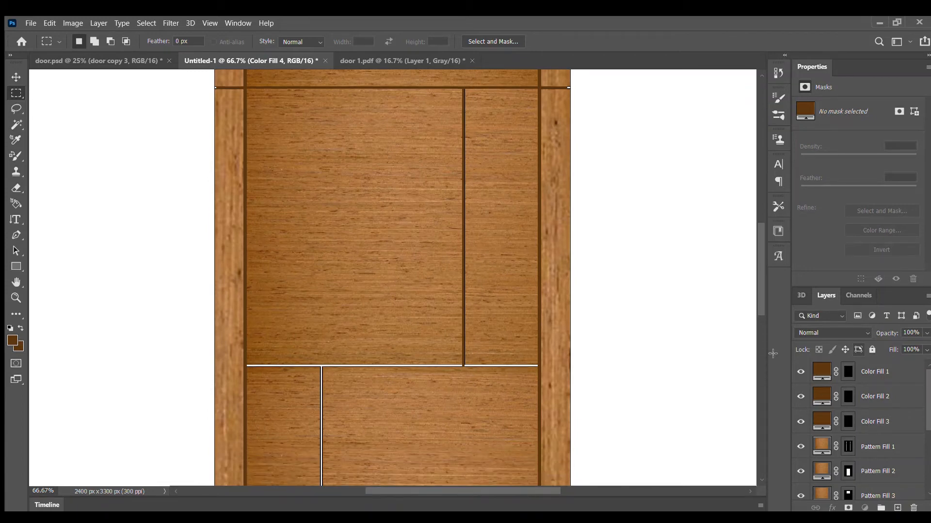
scroll(641, 314, down, 5)
scroll(879, 425, down, 3)
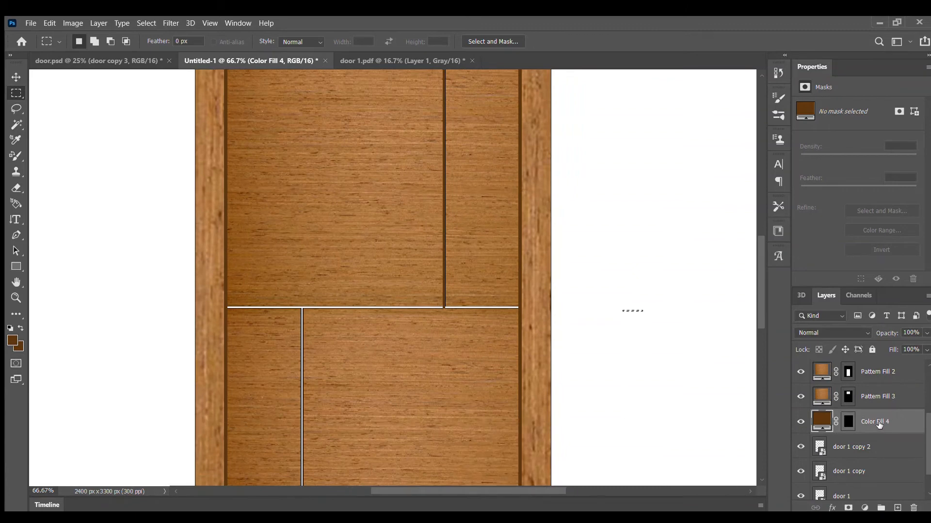
click(864, 447)
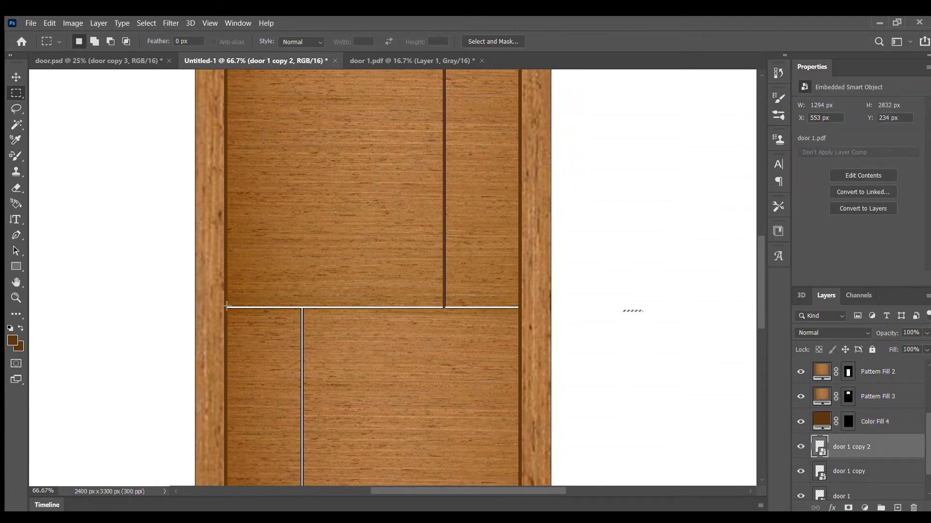
drag(229, 308, 521, 306)
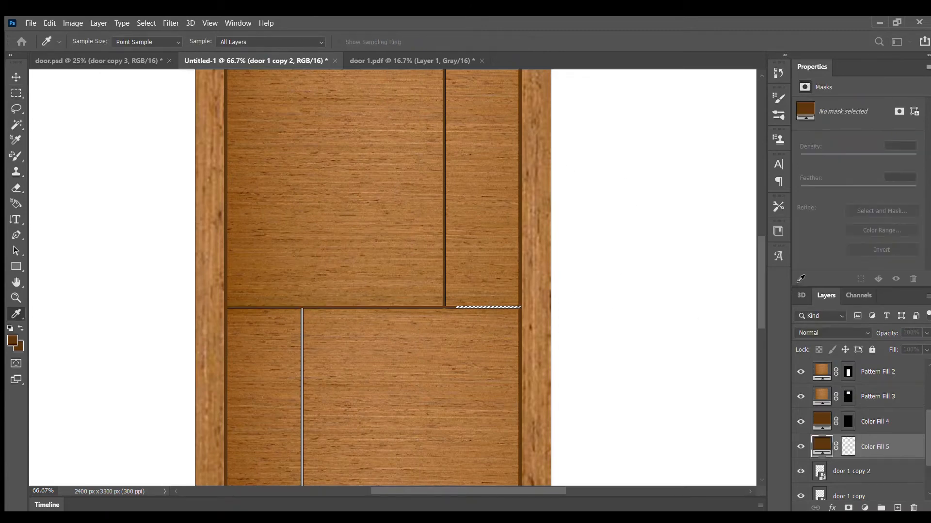
click(797, 274)
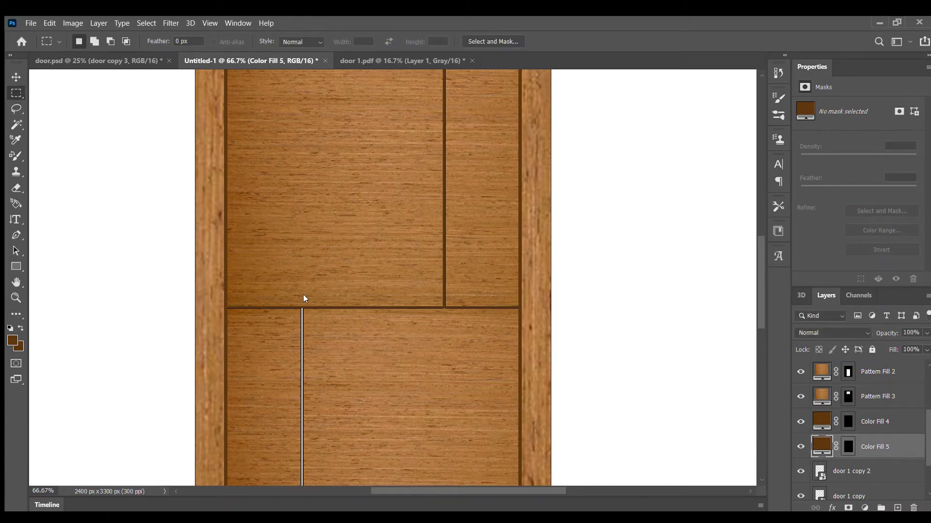
On the door 1 copy 2 layer, select the thin vertical groove in the lower section down to the door's base.
scroll(320, 288, down, 2)
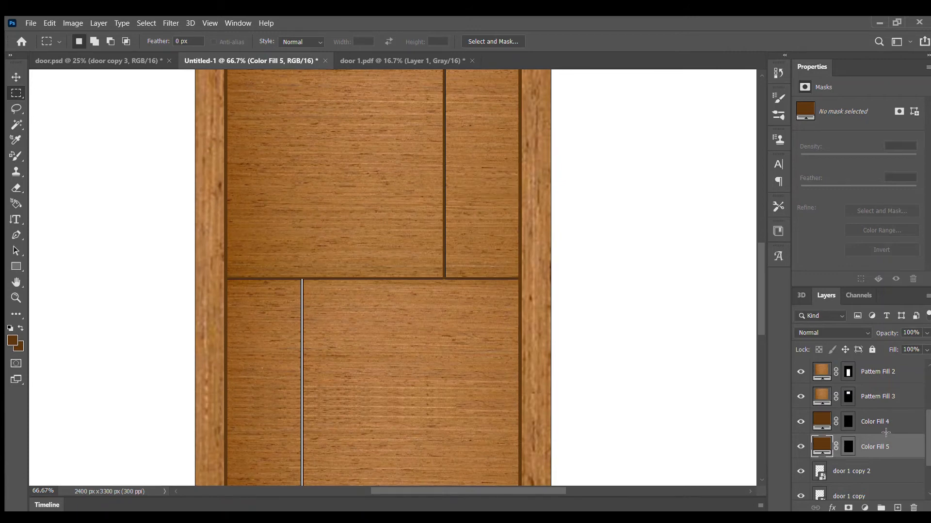
scroll(921, 448, down, 9)
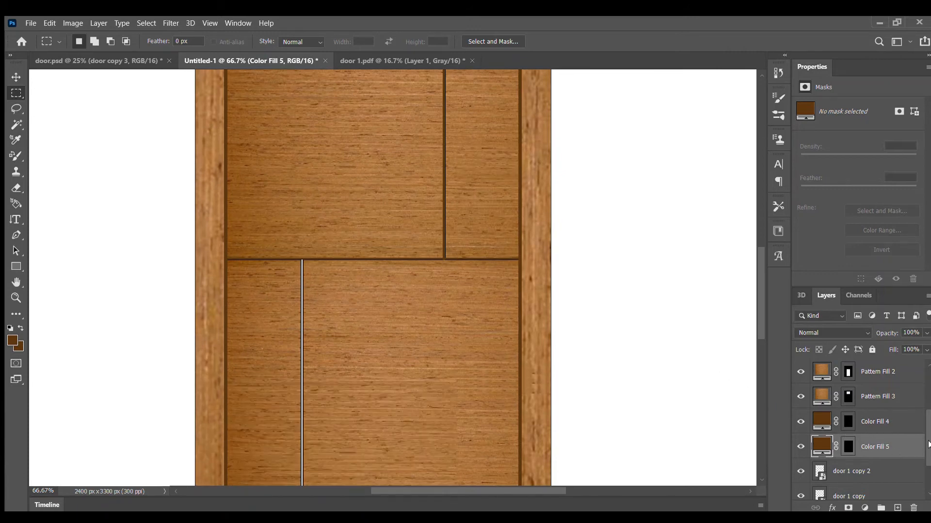
scroll(928, 459, down, 2)
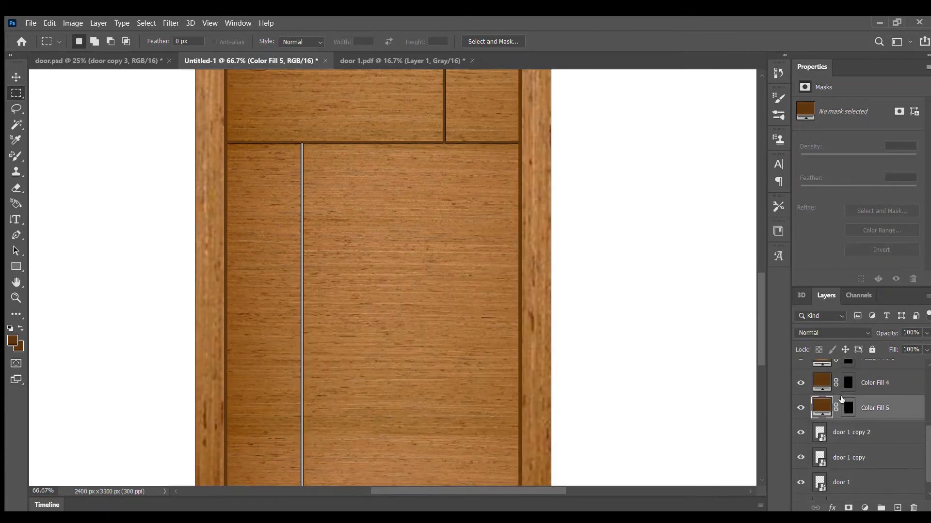
click(851, 432)
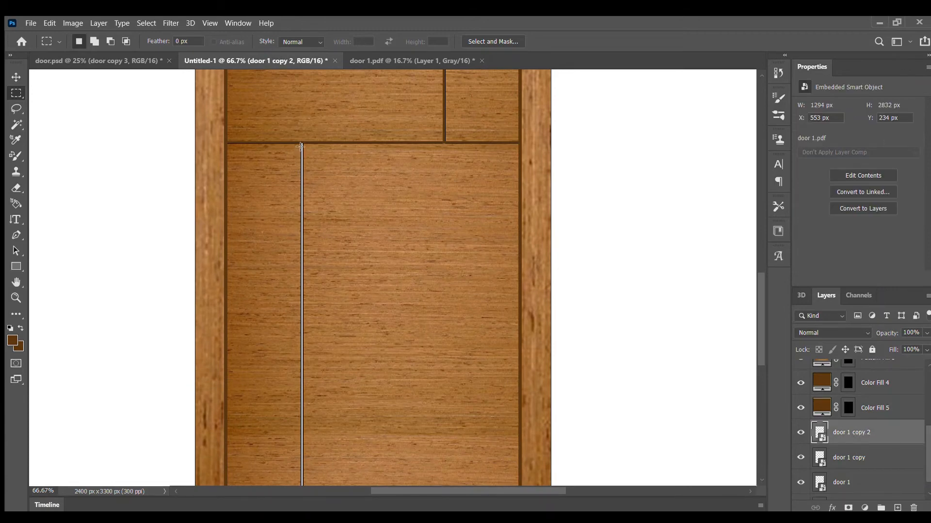
key(ctrl+minus)
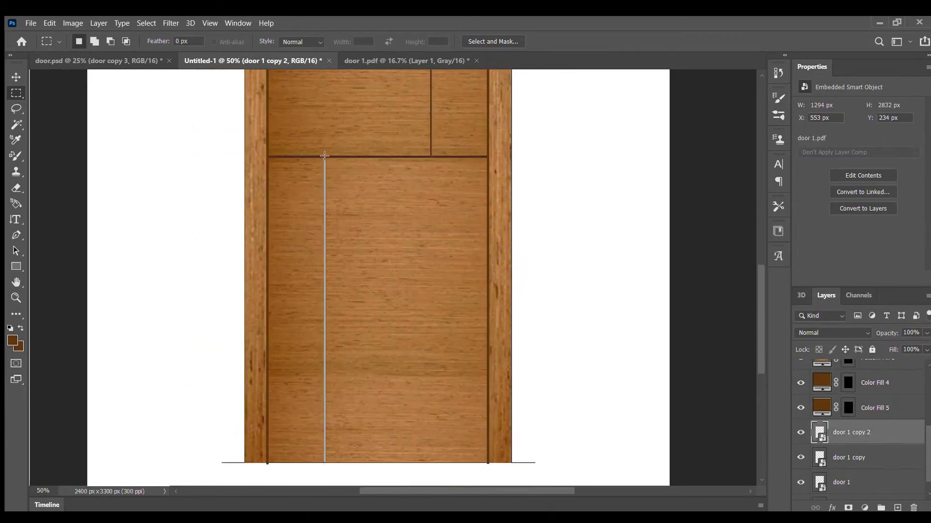
drag(323, 156, 326, 463)
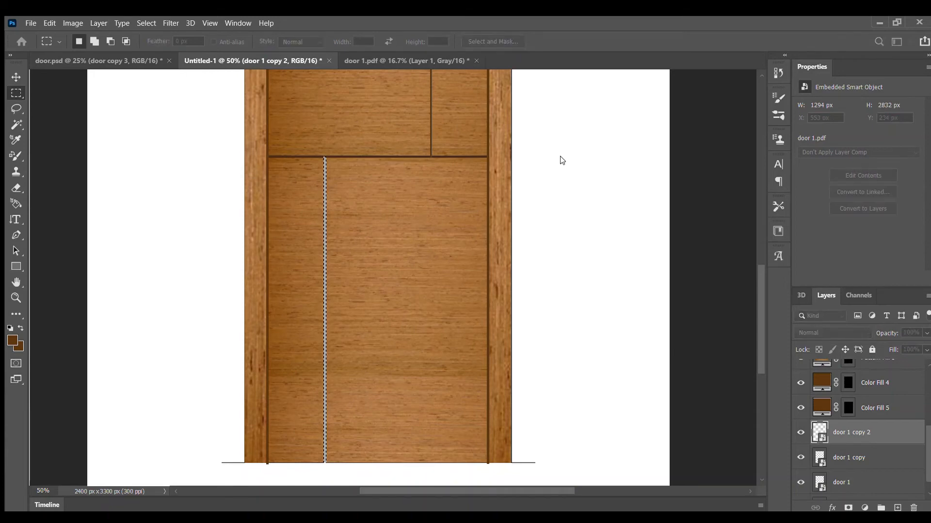
Fill the selected lower vertical groove with a dark brown solid color layer, reselect the groove and add a second dark brown fill.
click(732, 280)
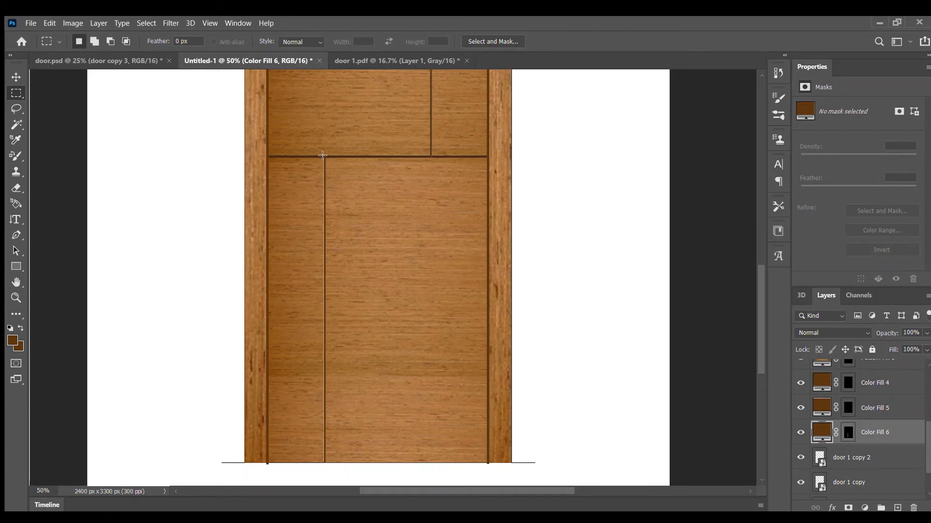
drag(325, 158, 324, 463)
click(254, 163)
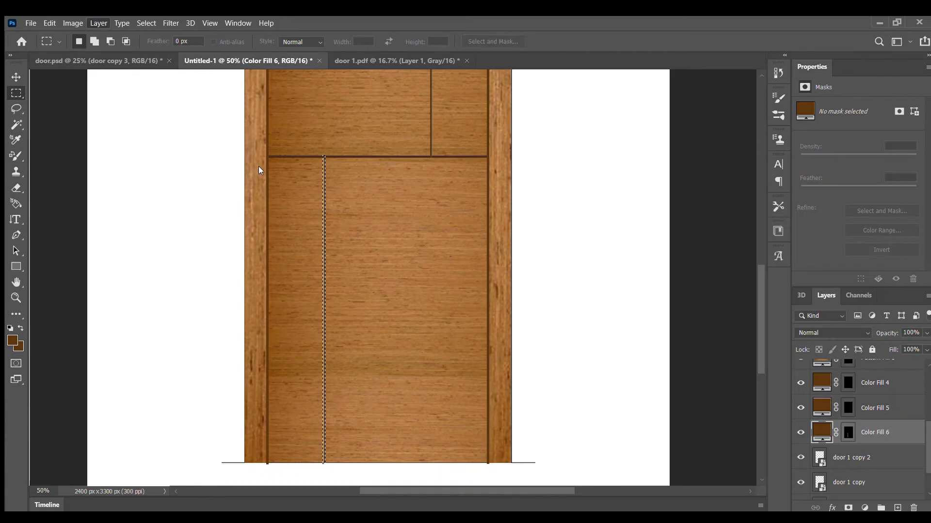
click(568, 161)
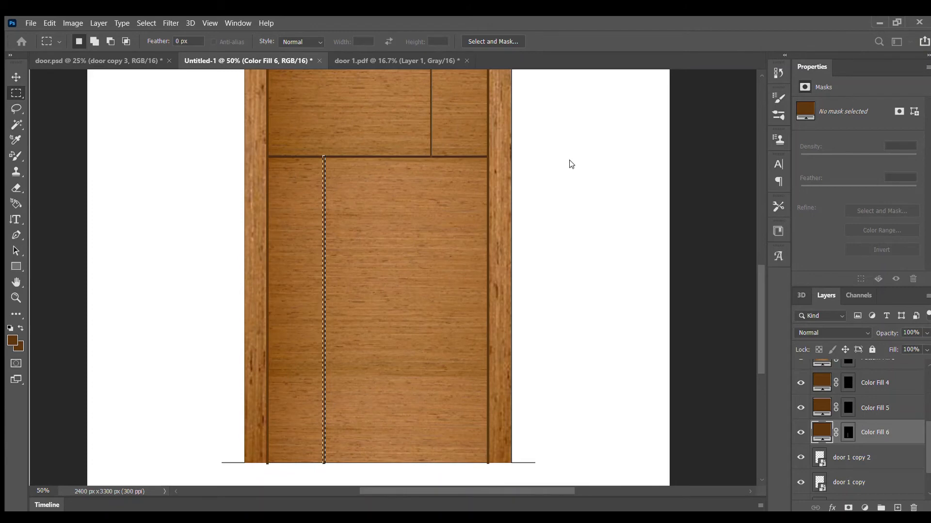
key(Return)
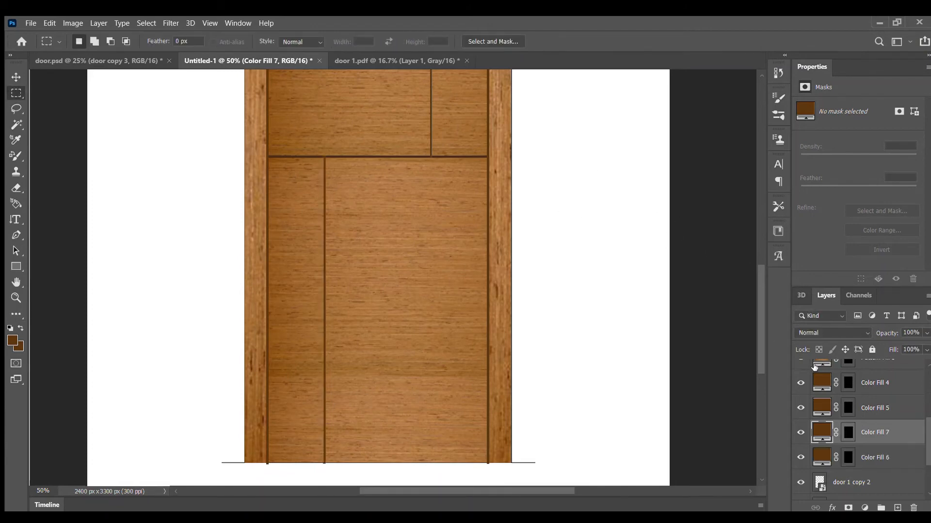
Move the Color Fill 4 and Color Fill 5 layers above the pattern fill layers in the layer stack.
scroll(622, 224, up, 6)
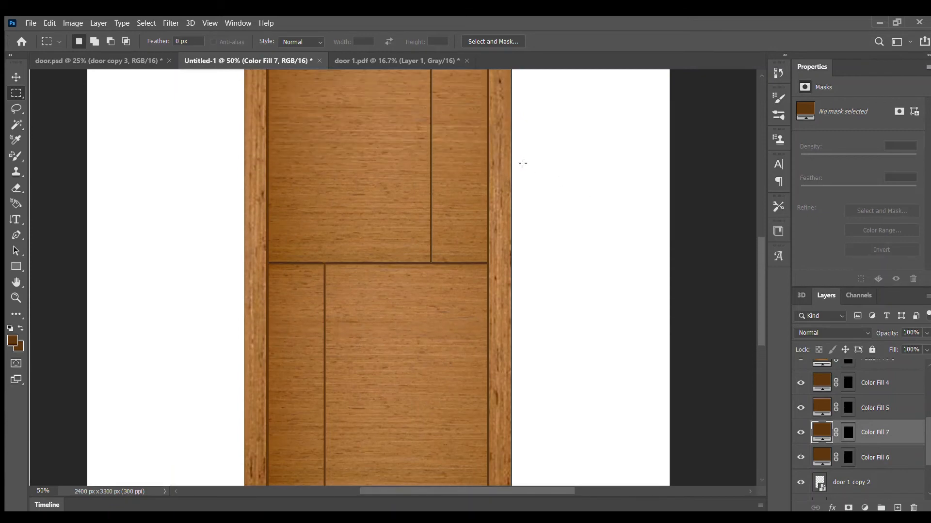
key(ctrl+minus)
key(ctrl+minus)
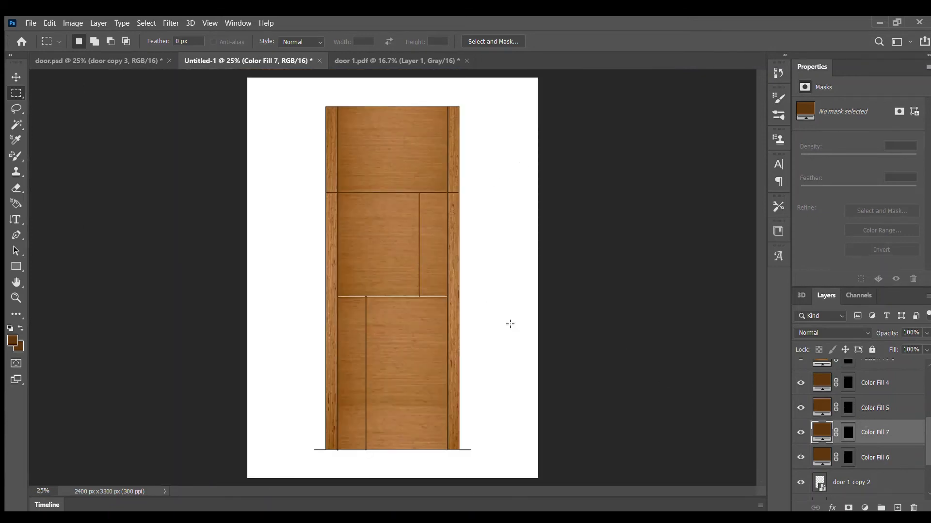
key(ctrl+plus)
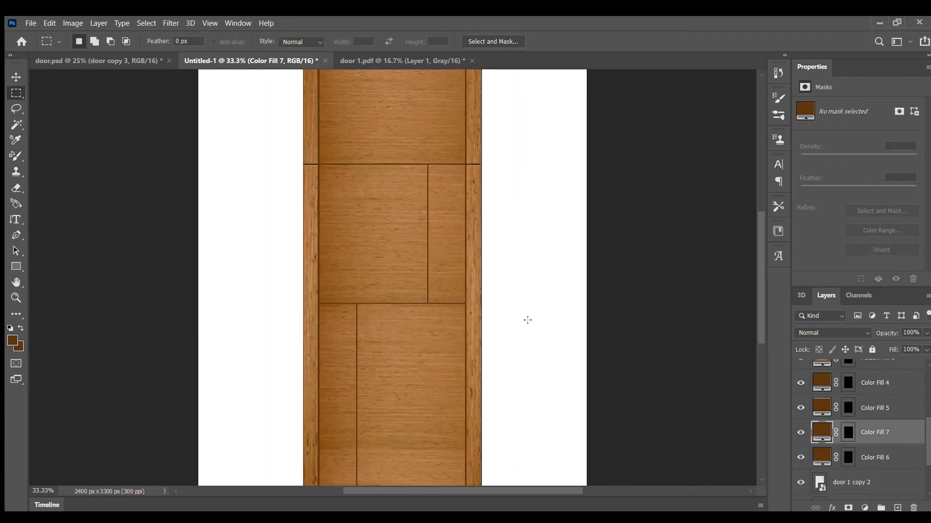
scroll(890, 432, down, 3)
scroll(881, 412, up, 4)
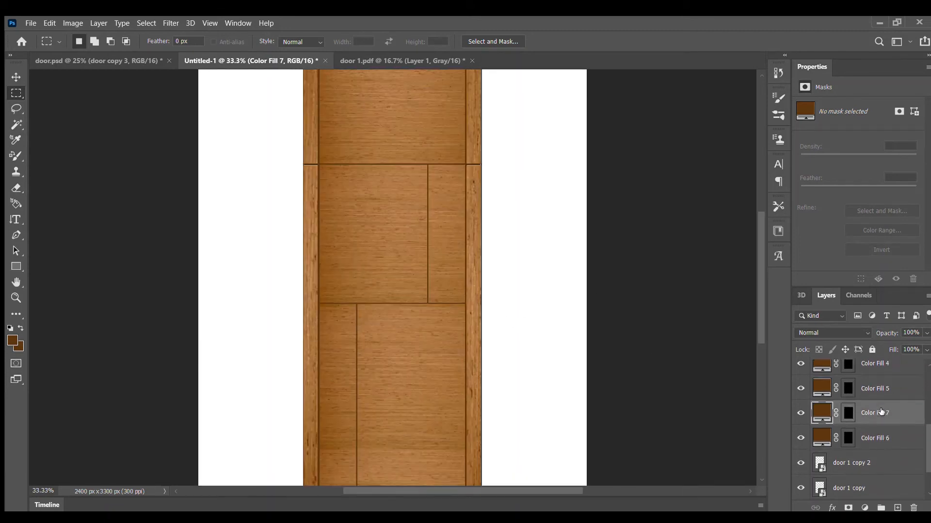
click(881, 412)
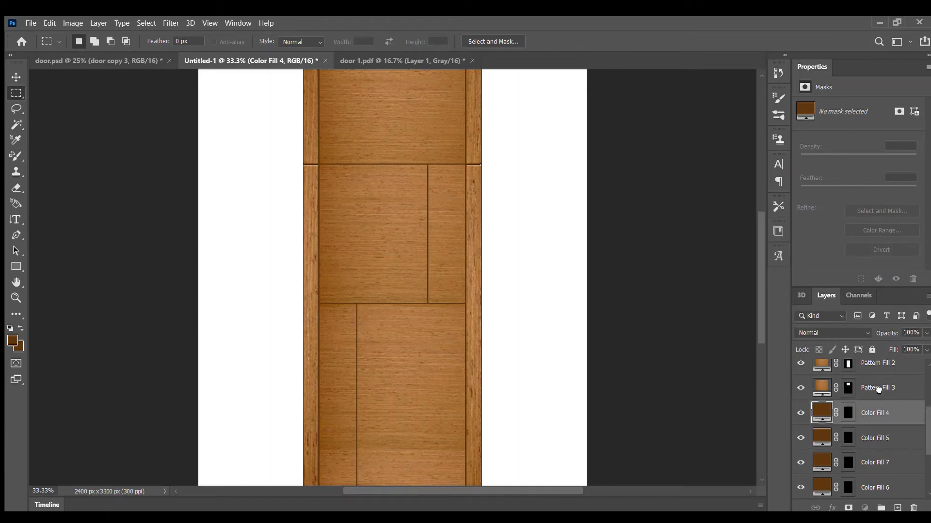
scroll(878, 387, up, 2)
drag(877, 348, 884, 368)
scroll(892, 397, down, 4)
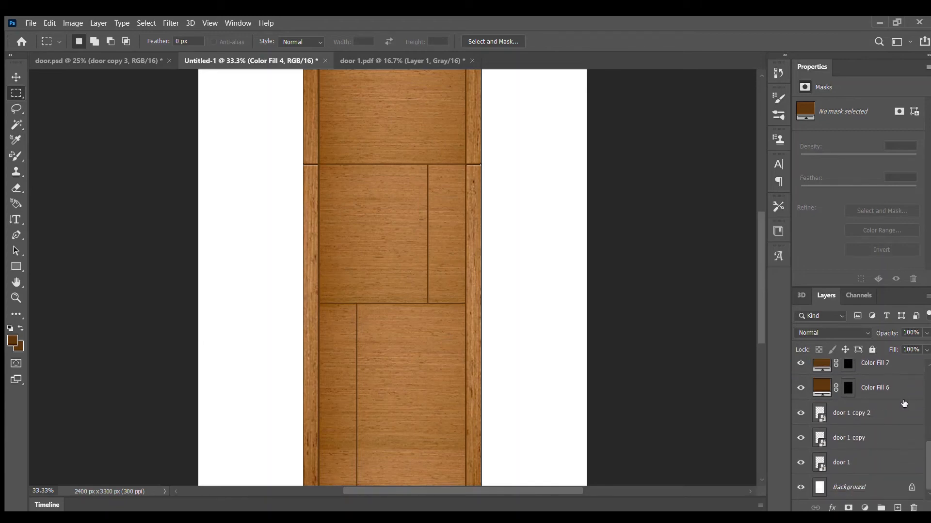
scroll(881, 388, up, 1)
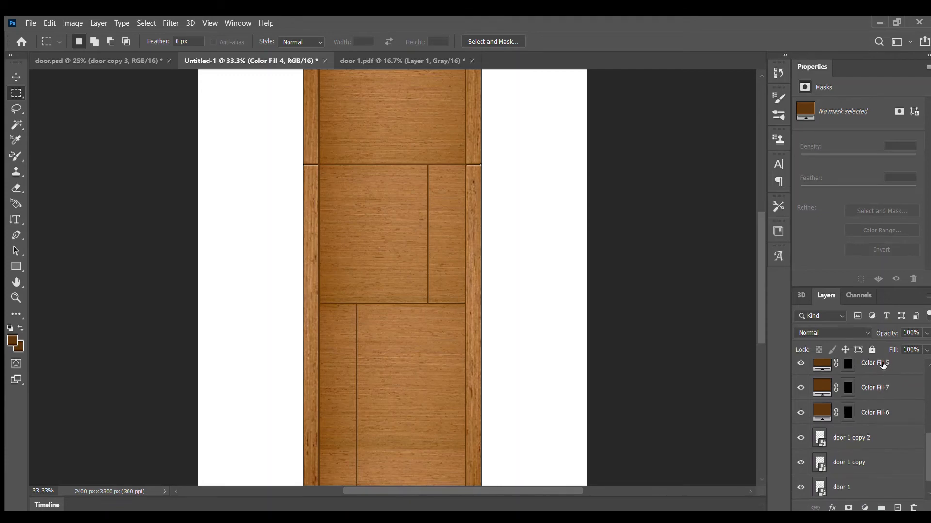
drag(883, 366, 887, 387)
Try moving the Color Fill 6 and Color Fill 7 layers above the pattern fill layers, and undo both moves.
scroll(885, 401, down, 5)
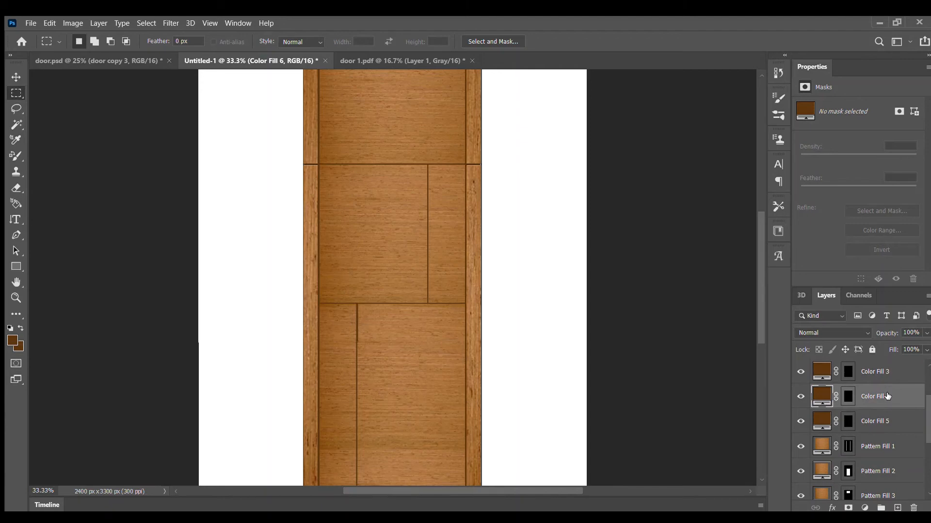
scroll(887, 396, down, 3)
double_click(887, 386)
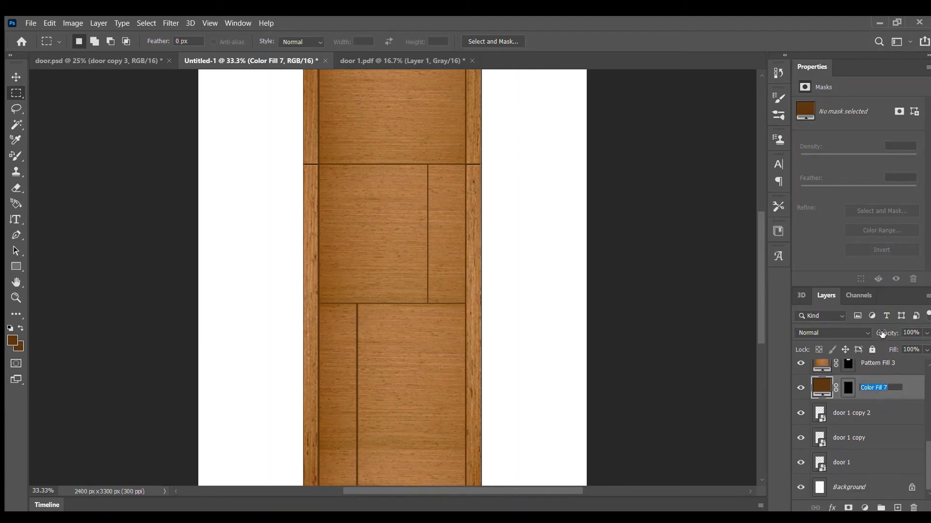
click(912, 387)
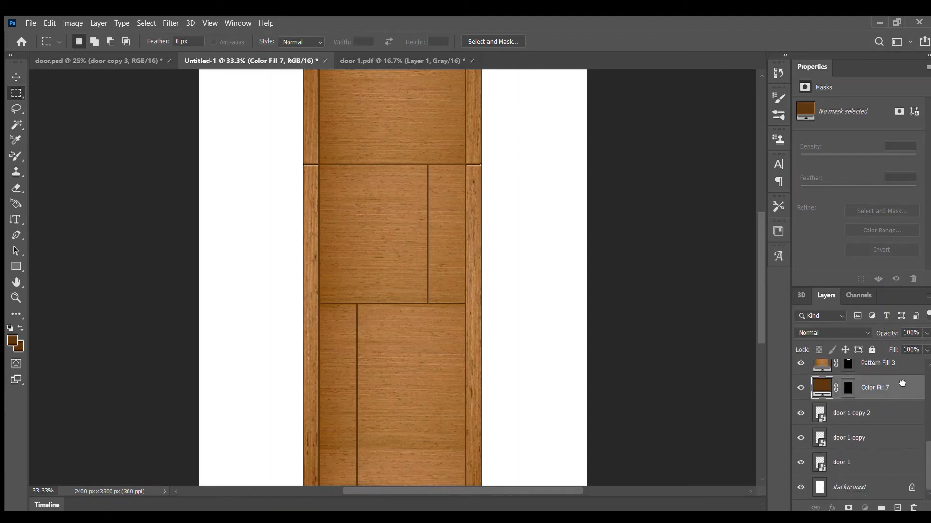
mouse_move(903, 384)
mouse_down()
mouse_move(900, 358)
mouse_move(902, 391)
mouse_up()
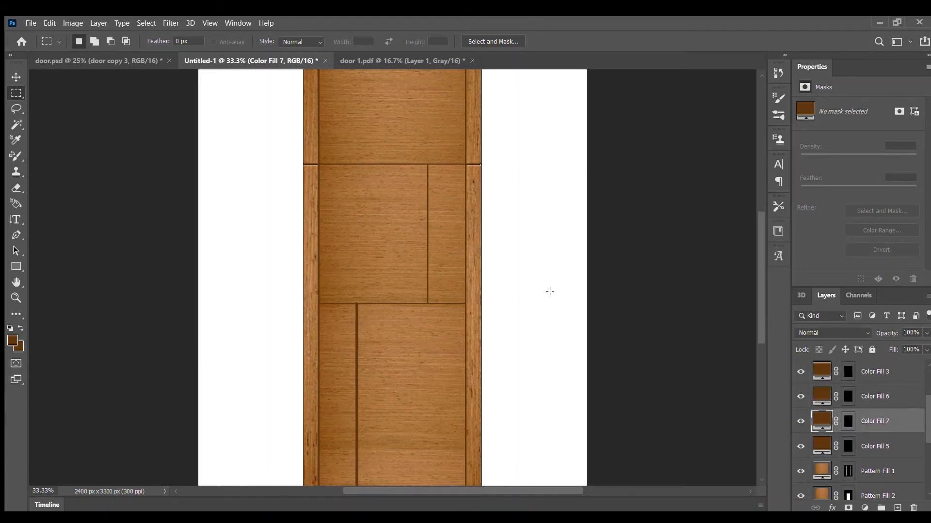
scroll(581, 286, down, 3)
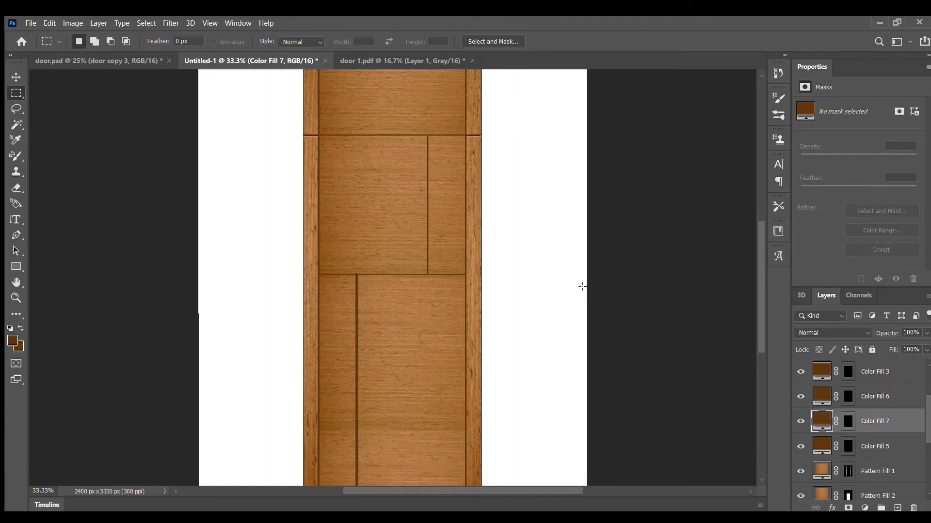
scroll(582, 286, down, 1)
key(ctrl+shift+bracketleft)
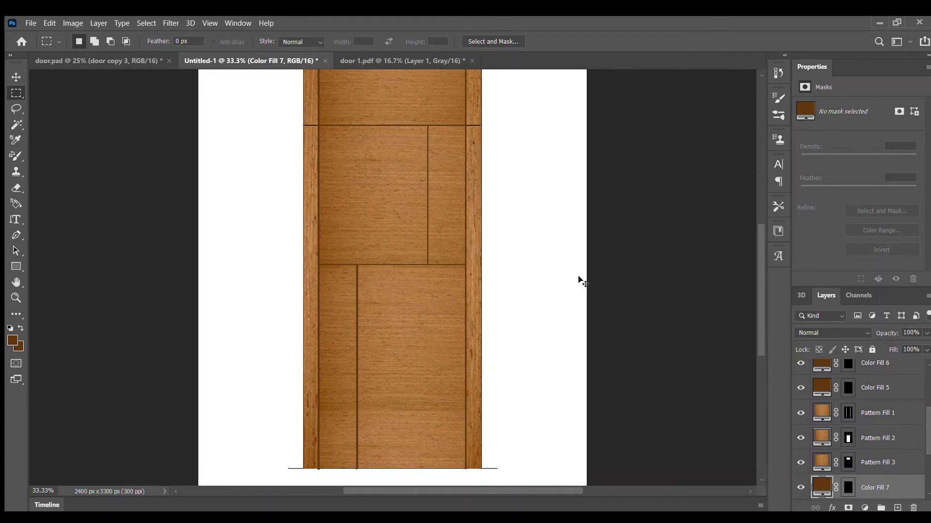
key(ctrl+z)
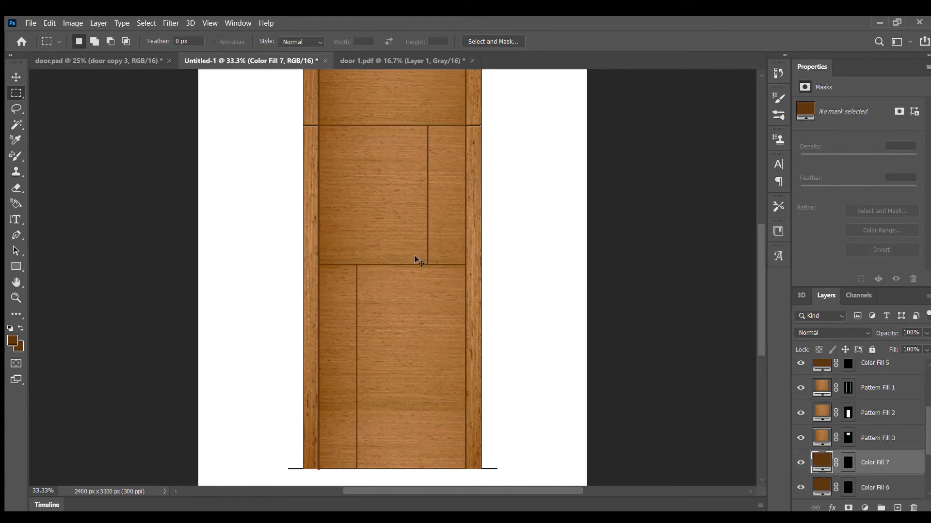
On the door 1 copy 2 layer, reselect the horizontal groove above the lower panels and add another dark brown solid color fill.
key(ctrl+plus)
key(ctrl+plus)
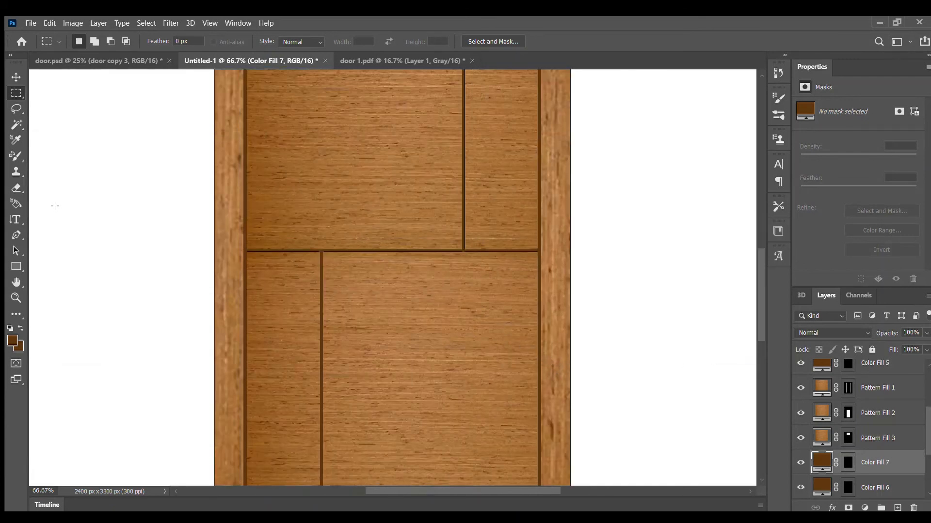
scroll(876, 431, down, 3)
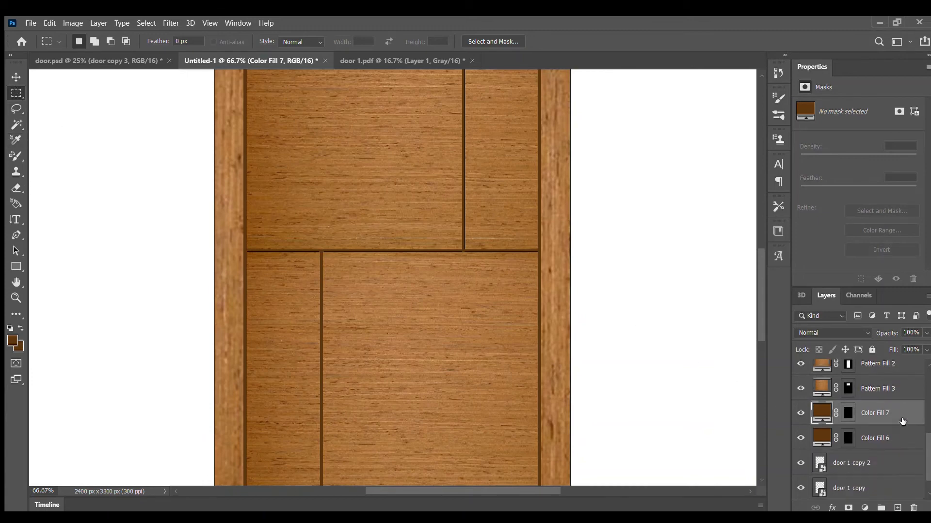
click(842, 413)
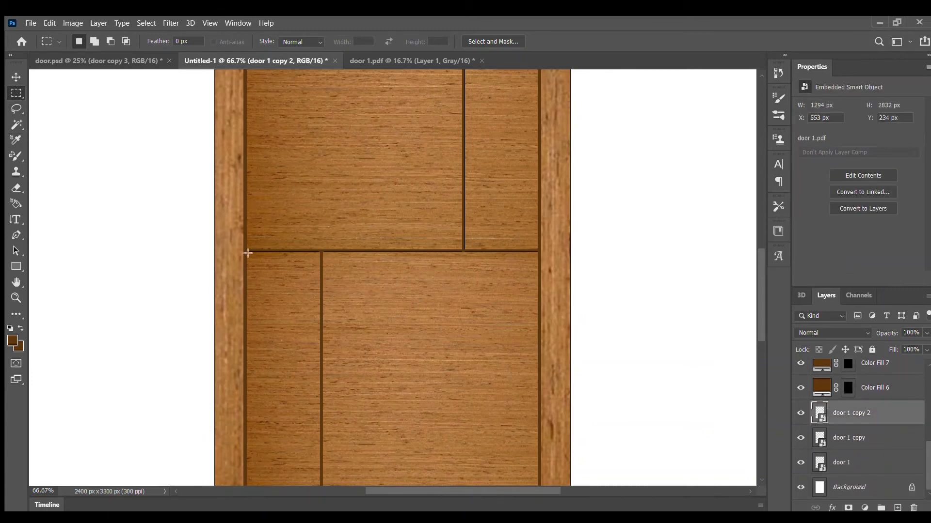
drag(245, 249, 540, 250)
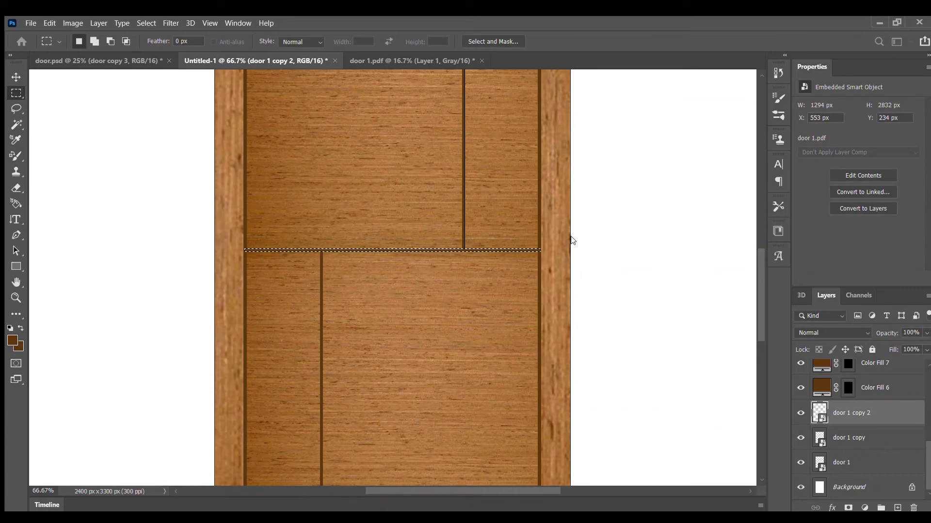
click(571, 222)
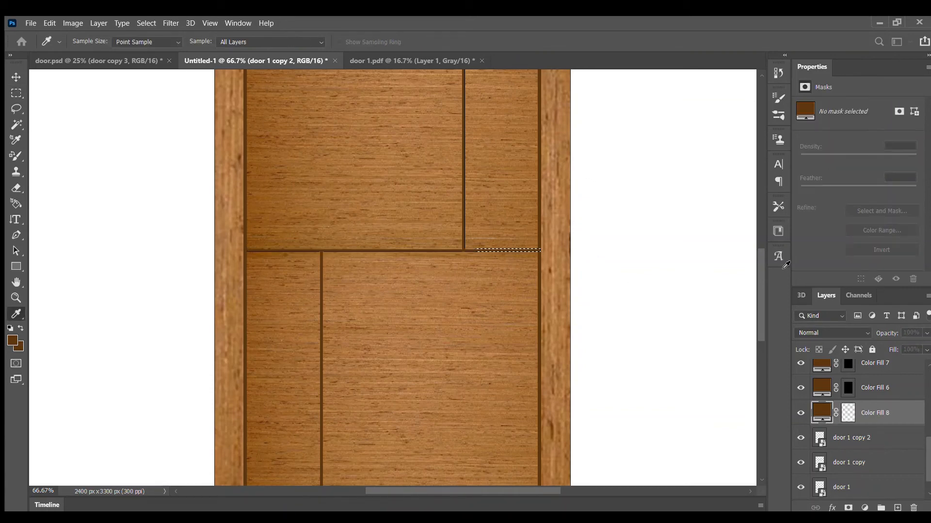
key(Return)
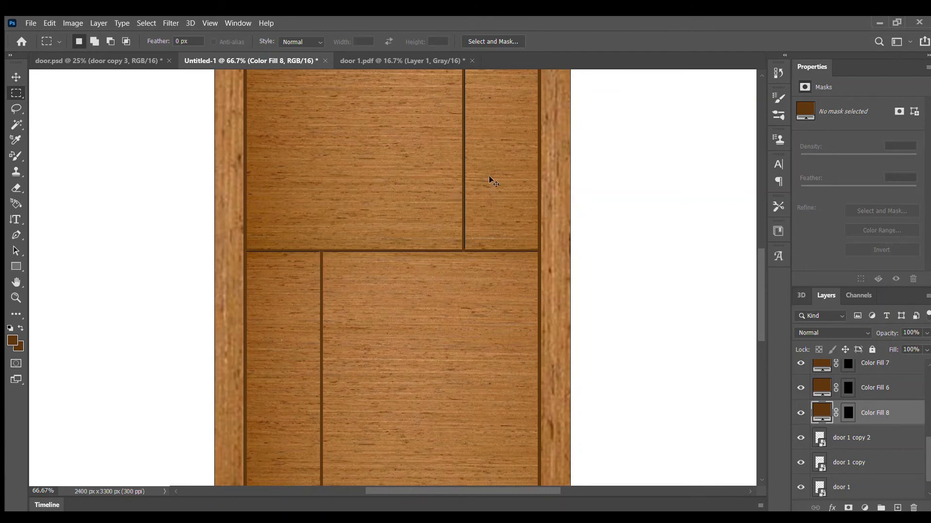
Select the blank area around the door on the door 1 copy 2 layer with the Magic Wand.
key(ctrl+minus)
key(ctrl+minus)
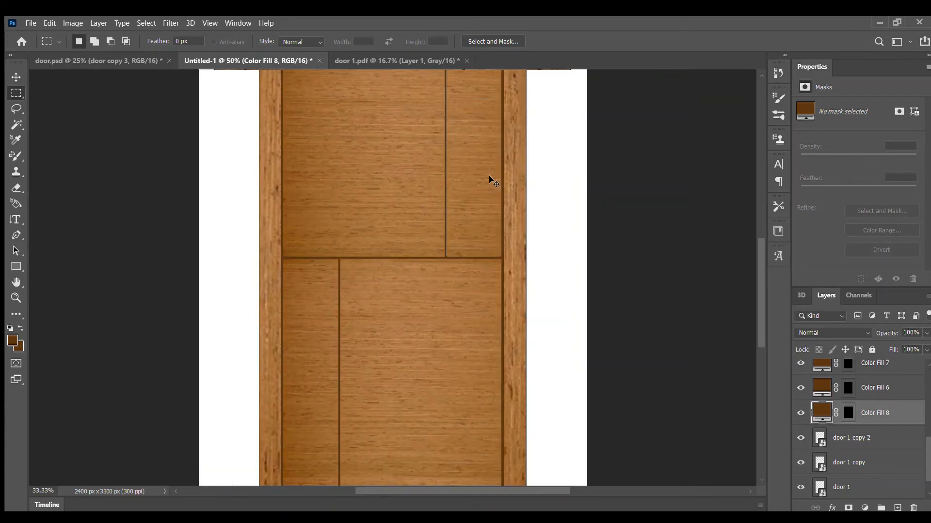
key(ctrl+minus)
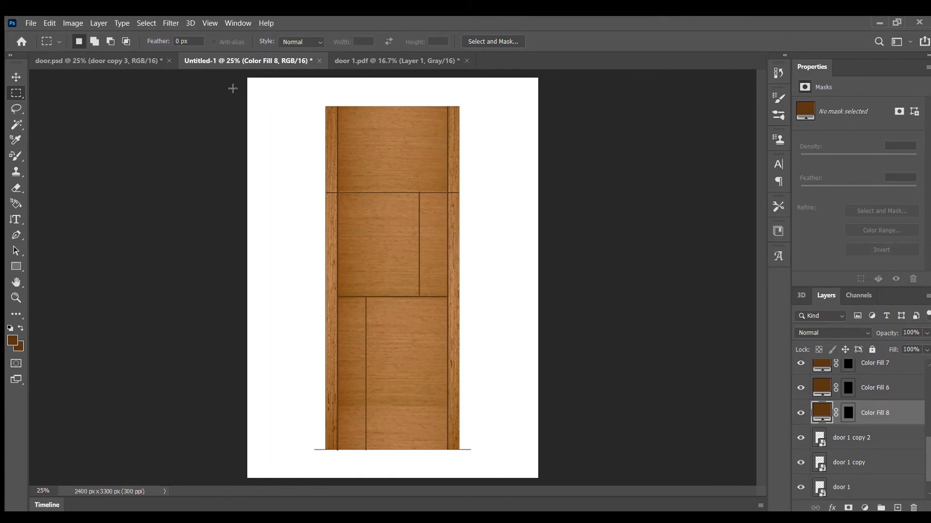
scroll(875, 451, down, 1)
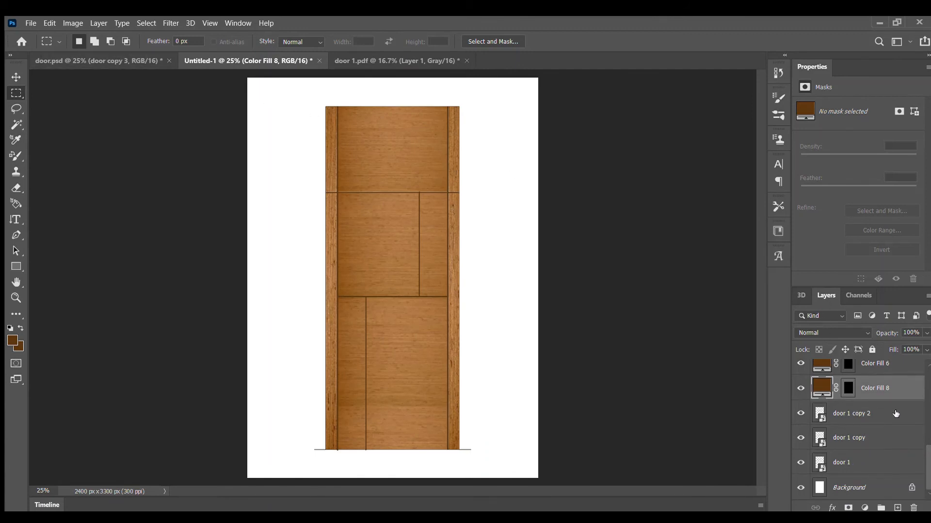
click(859, 420)
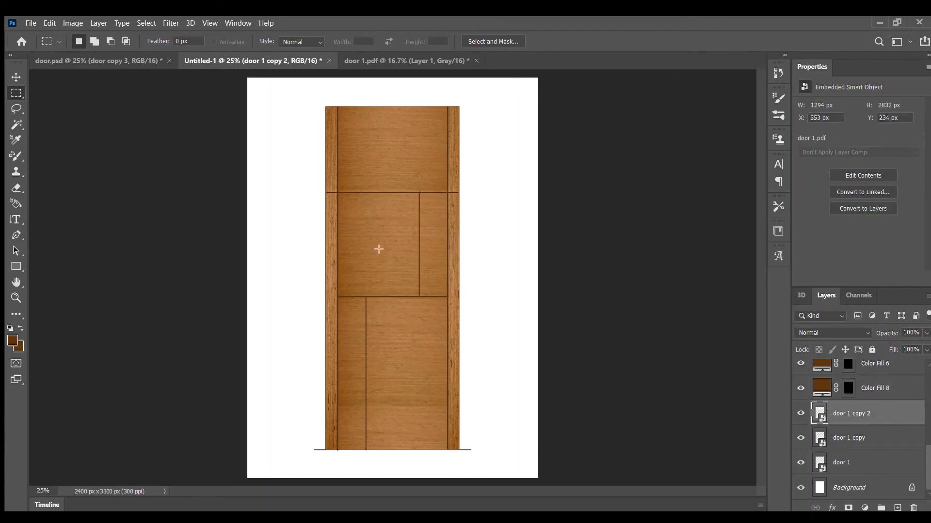
click(16, 124)
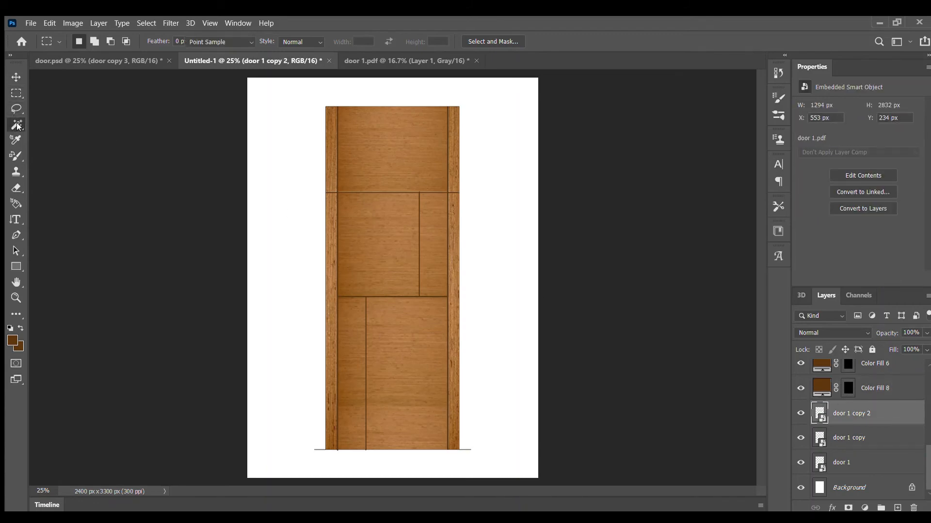
click(316, 144)
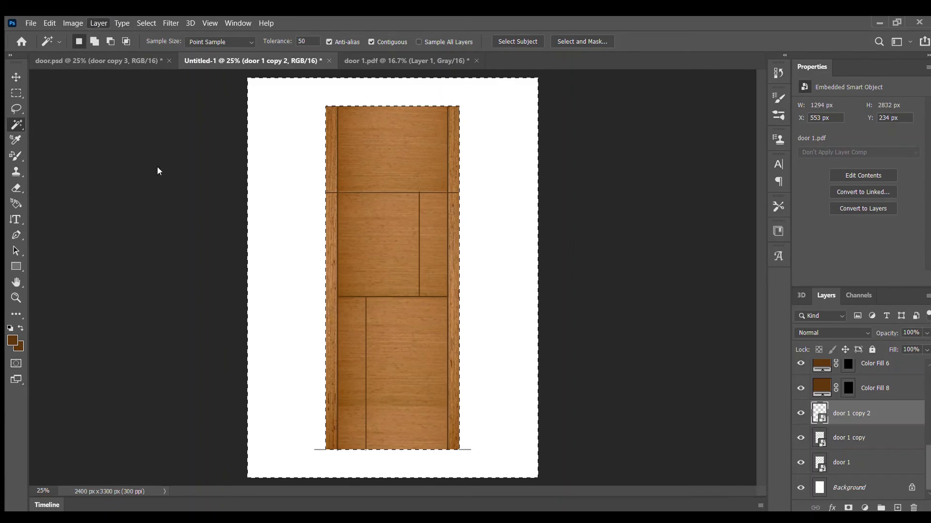
Fill the selected area around the door with a brown-to-transparent gradient fill layer.
click(245, 171)
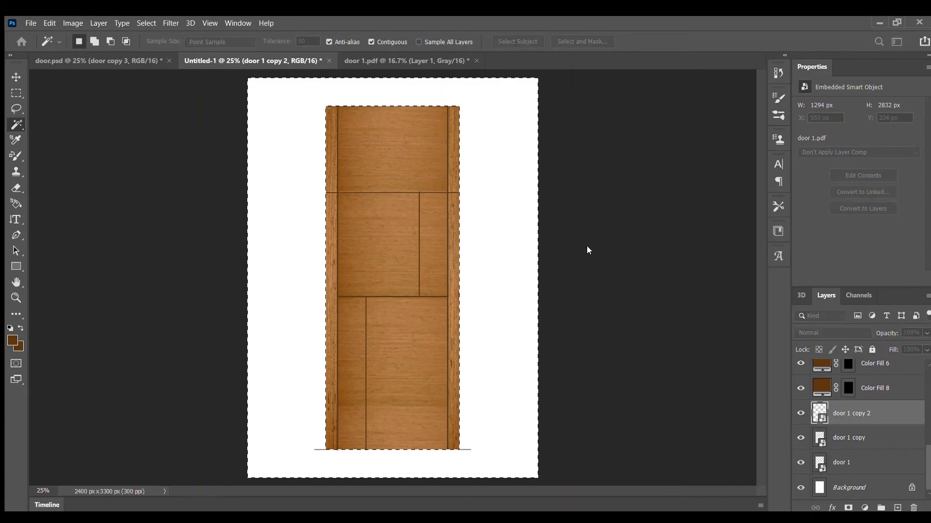
click(554, 150)
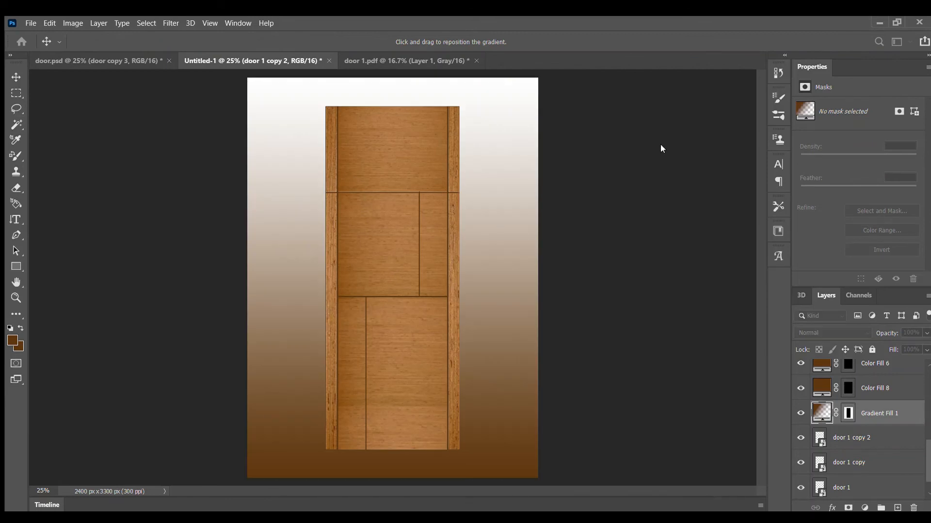
click(716, 140)
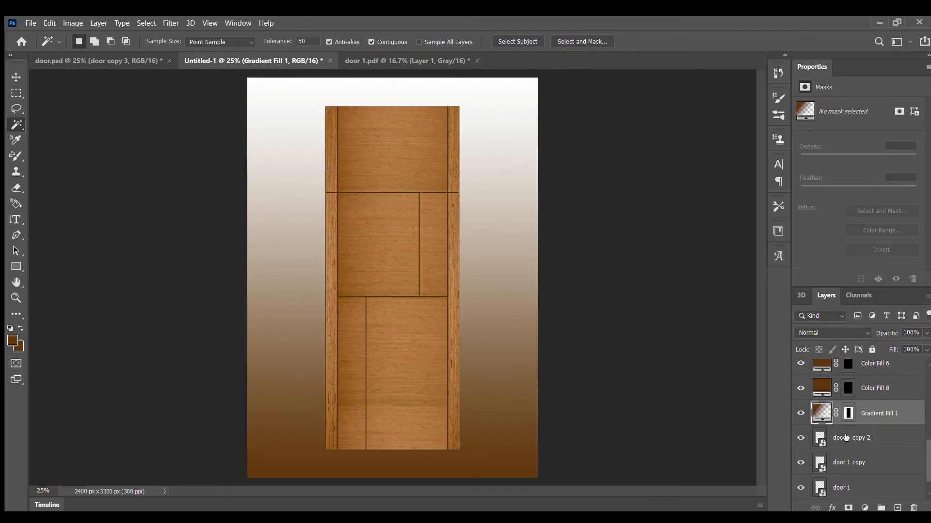
Change the gradient of the Gradient Fill 1 layer to a light peach-to-pink preset.
double_click(863, 413)
double_click(823, 412)
click(655, 146)
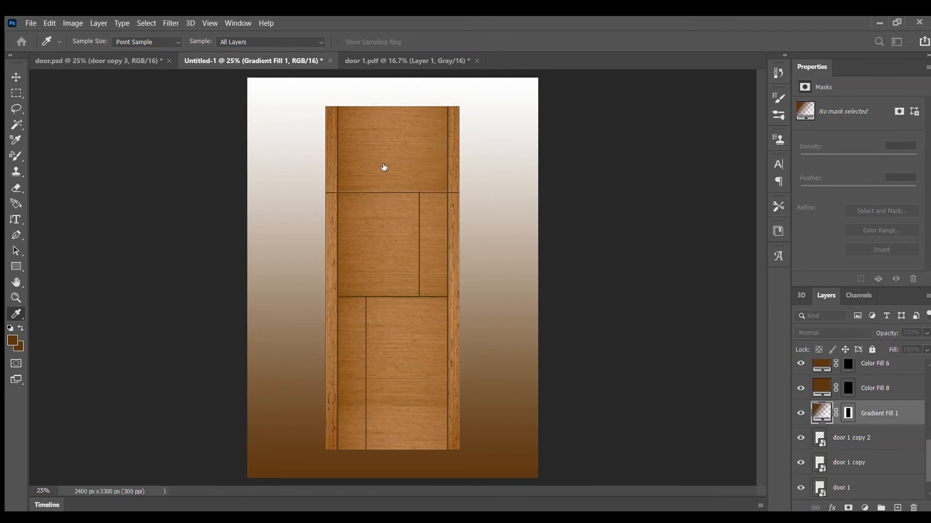
click(369, 180)
click(571, 96)
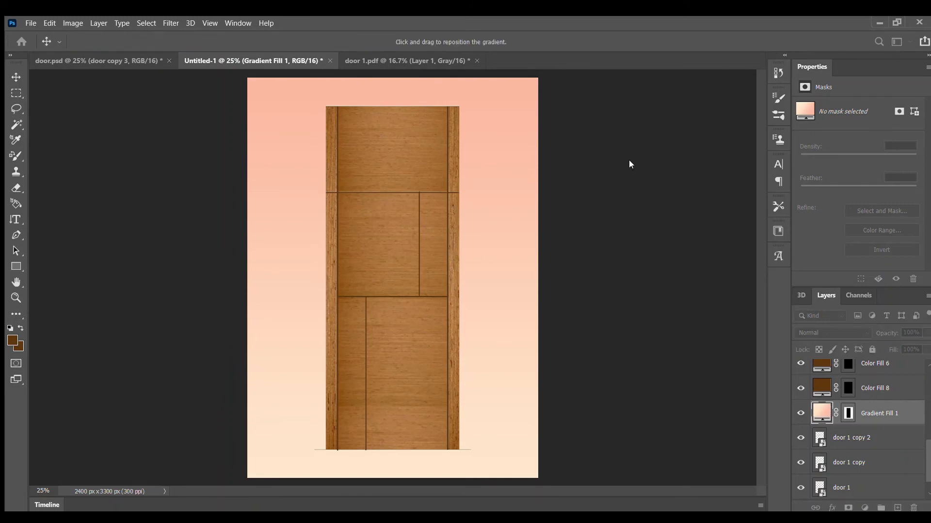
Adjust the background gradient's style and scale until light peach spreads over the whole area around the door, and apply it.
click(615, 216)
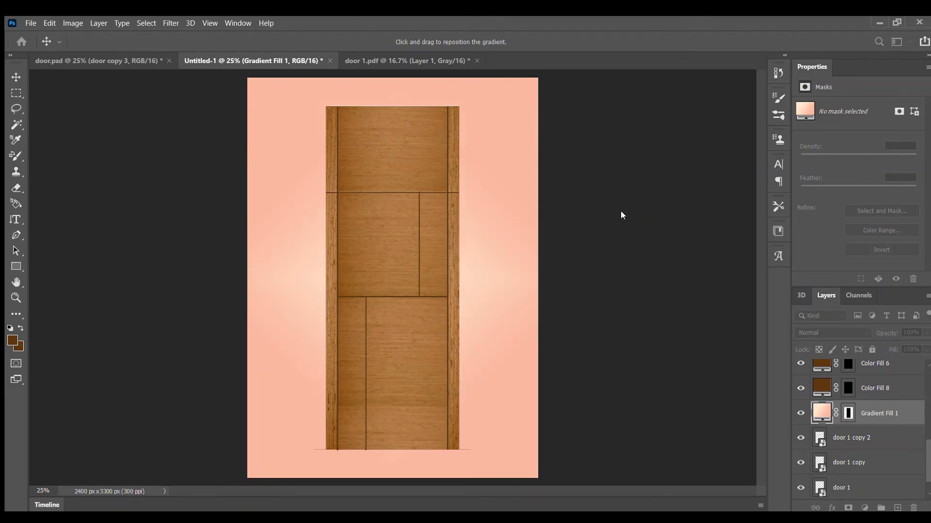
click(738, 243)
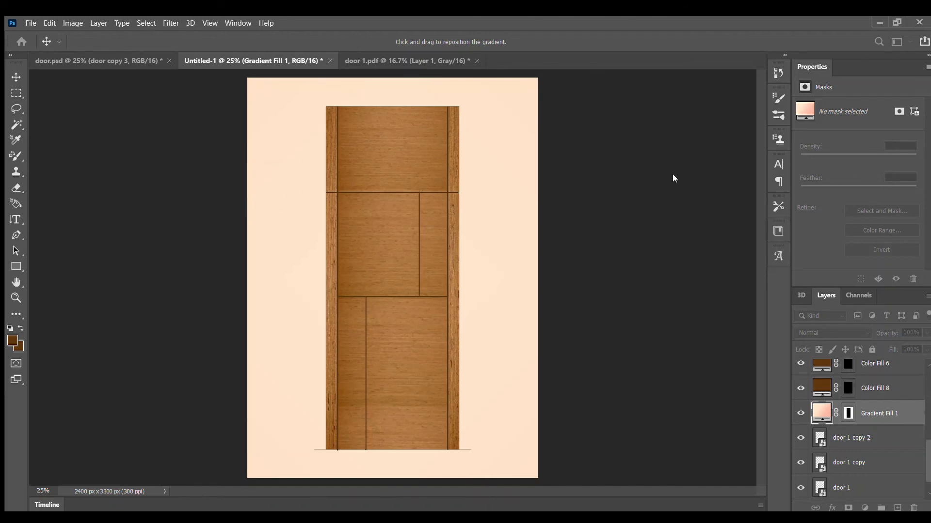
click(619, 224)
click(619, 223)
key(w)
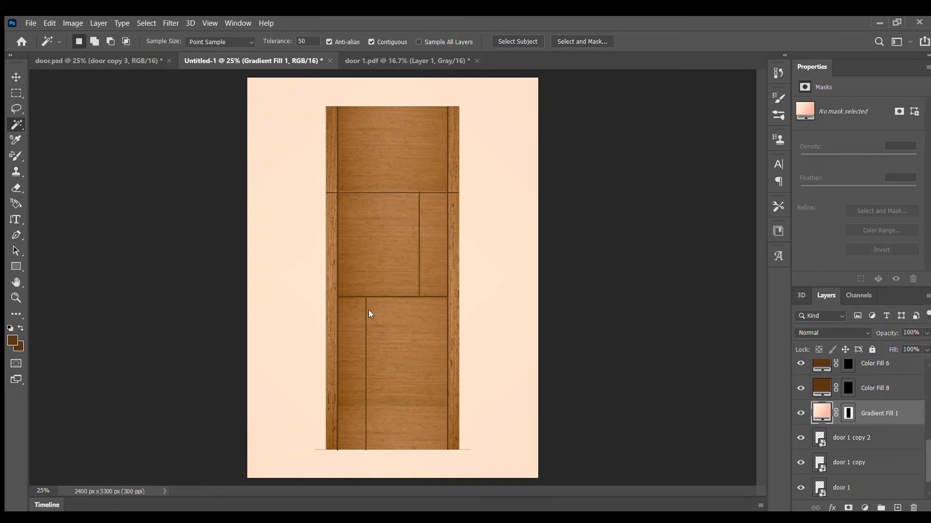
Save the document as door 1.psd.
key(ctrl+s)
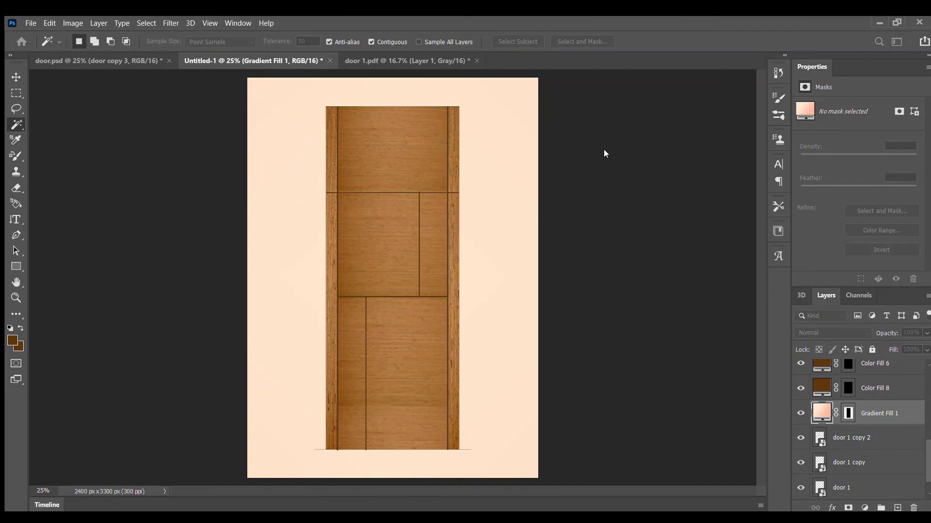
key(Return)
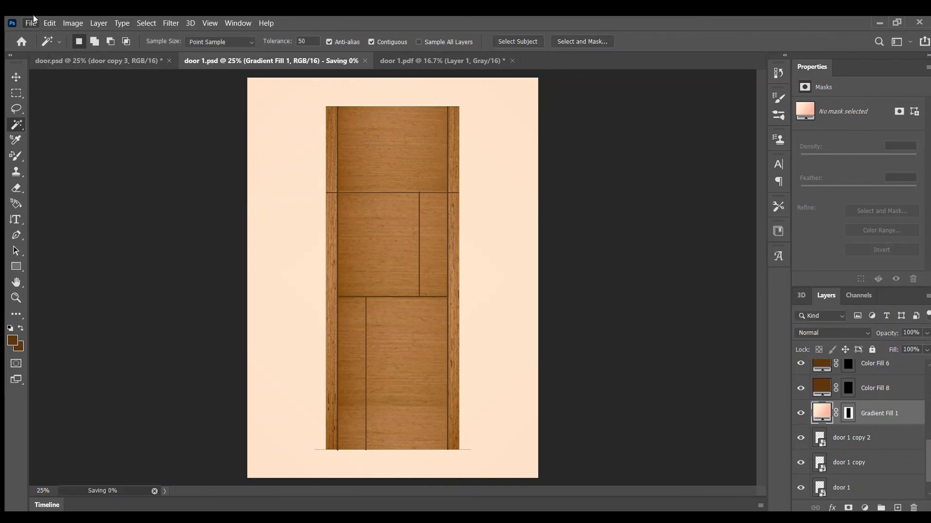